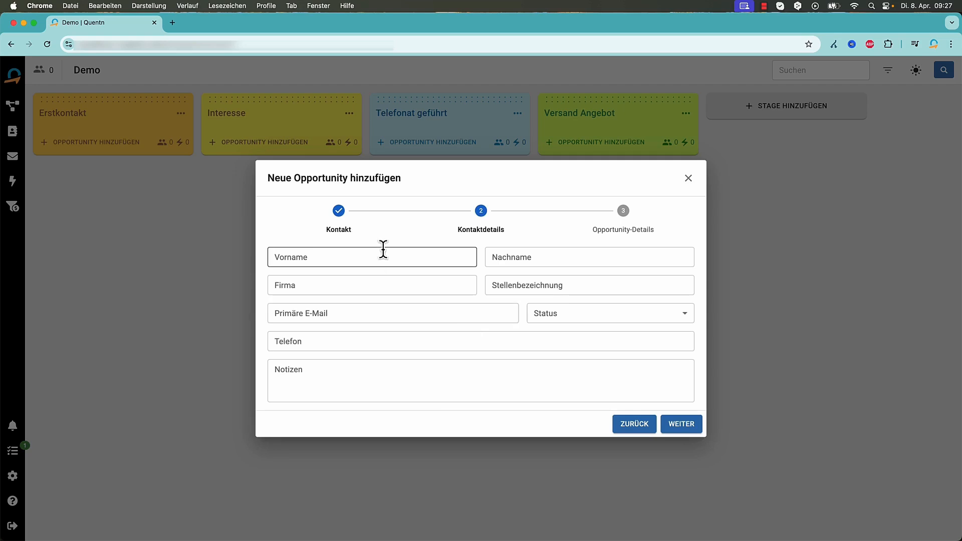
Enter the new contact's first and last name, company Quentn, job title Content Manager and e-mail address
{"action": "key", "text": "Tab"}
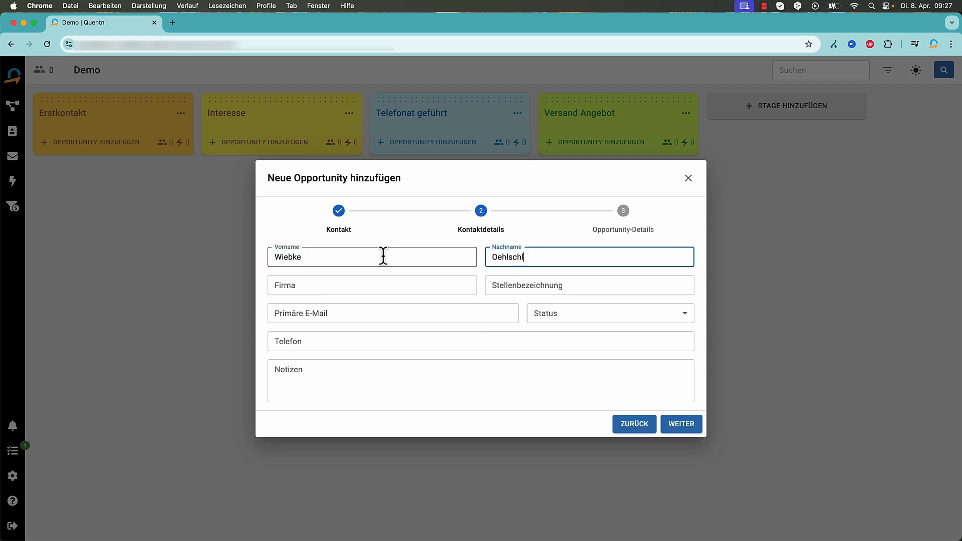
{"action": "left_click", "coordinate": [345, 282]}
{"action": "type", "text": "Quentn"}
{"action": "key", "text": "Tab"}
{"action": "type", "text": "Content Mangag"}
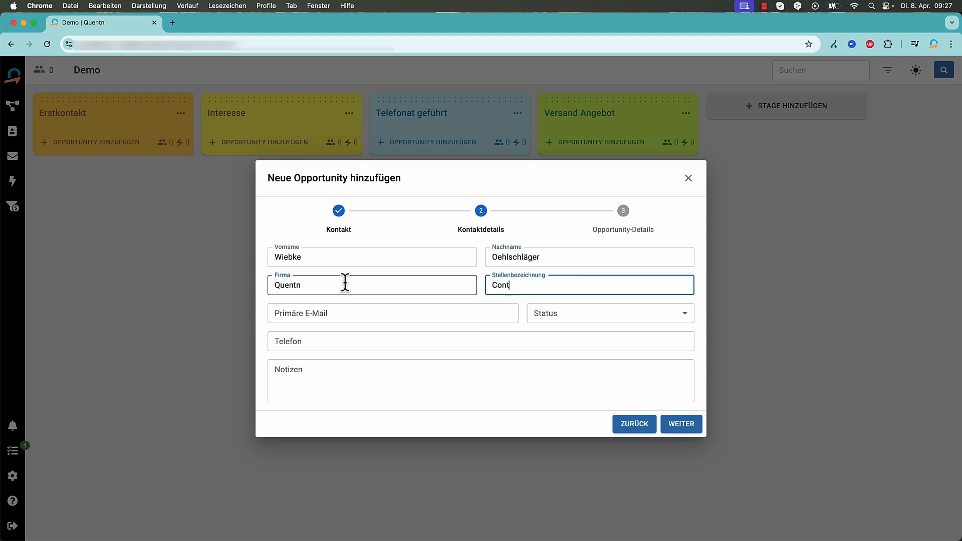
{"action": "key", "text": "BackSpace"}
{"action": "key", "text": "BackSpace"}
{"action": "key", "text": "BackSpace"}
{"action": "key", "text": "BackSpace"}
{"action": "type", "text": "nager"}
{"action": "left_click", "coordinate": [300, 310]}
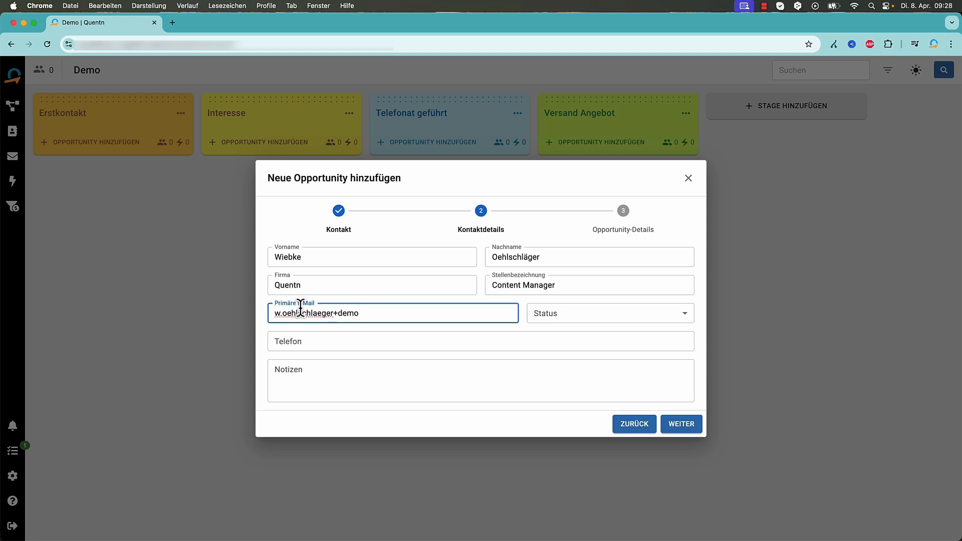
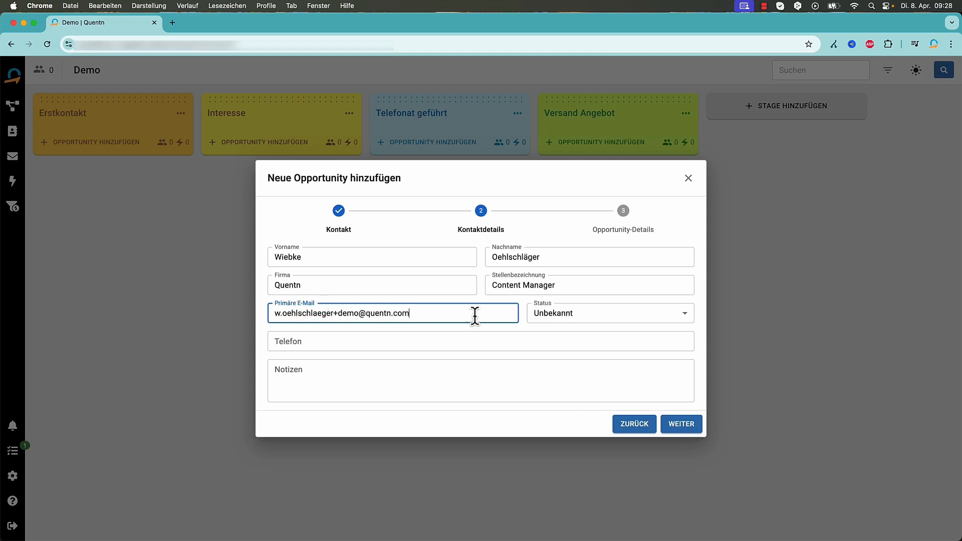
Set status to Bestätigt (Manuell), confirm marketing-email permission, and save the Erstkontakt opportunity
{"action": "left_click", "coordinate": [601, 313]}
{"action": "left_click", "coordinate": [531, 378]}
{"action": "left_click", "coordinate": [272, 320]}
{"action": "left_click", "coordinate": [358, 402]}
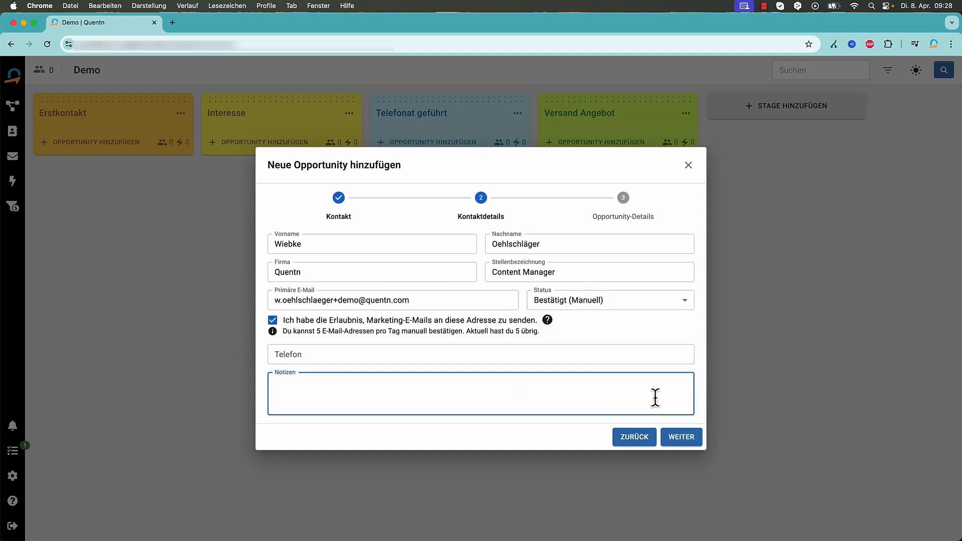
{"action": "left_click", "coordinate": [682, 437]}
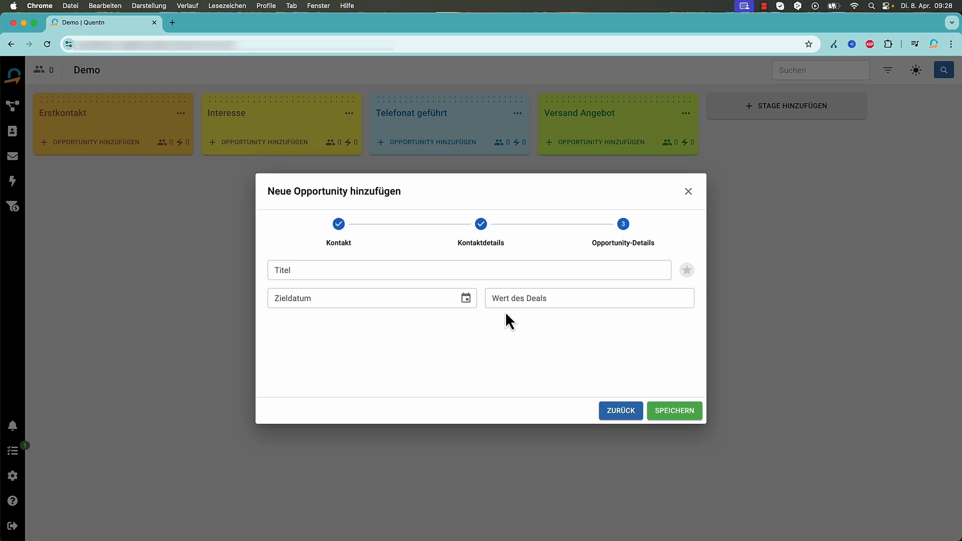
{"action": "left_click", "coordinate": [670, 413]}
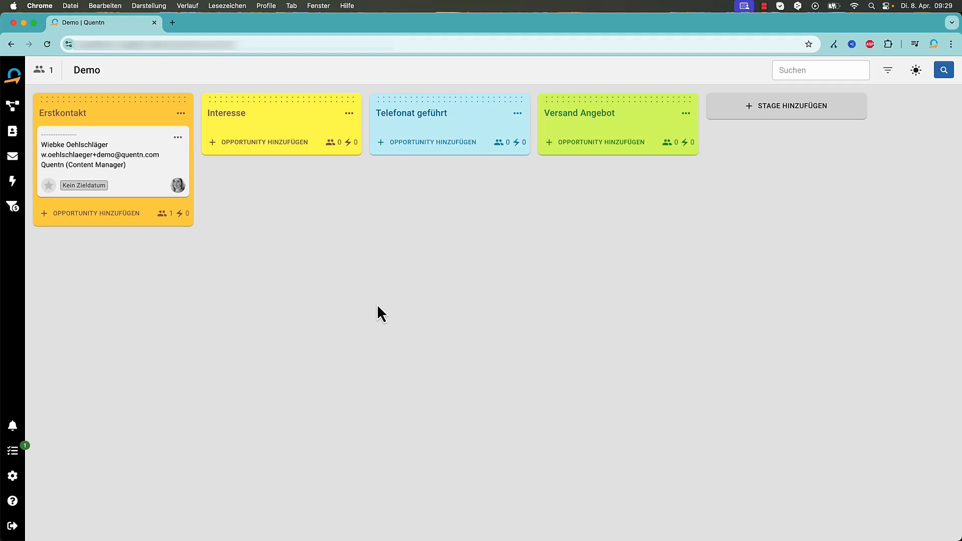
Add a starred Erstkontakt opportunity for an existing contact with a deal value of 500
{"action": "left_click", "coordinate": [107, 220]}
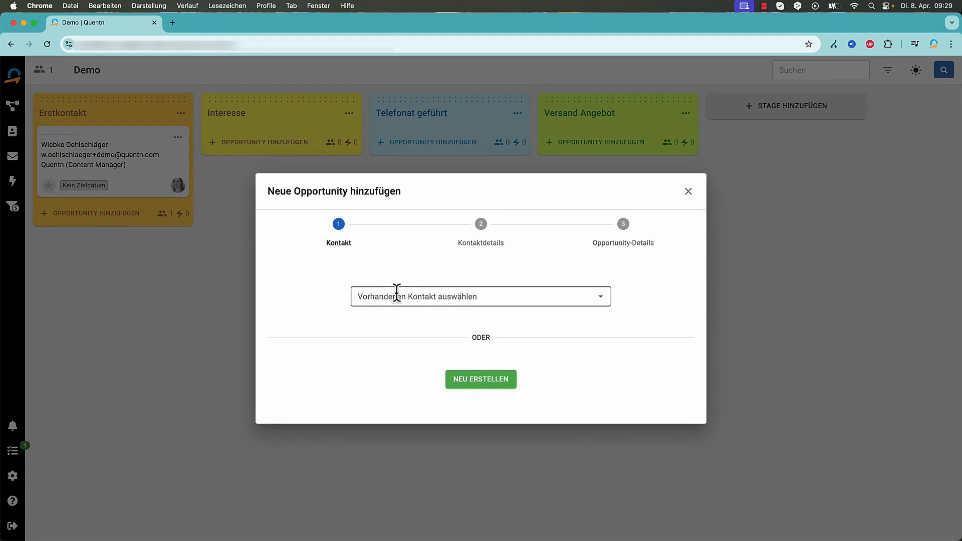
{"action": "left_click", "coordinate": [413, 291]}
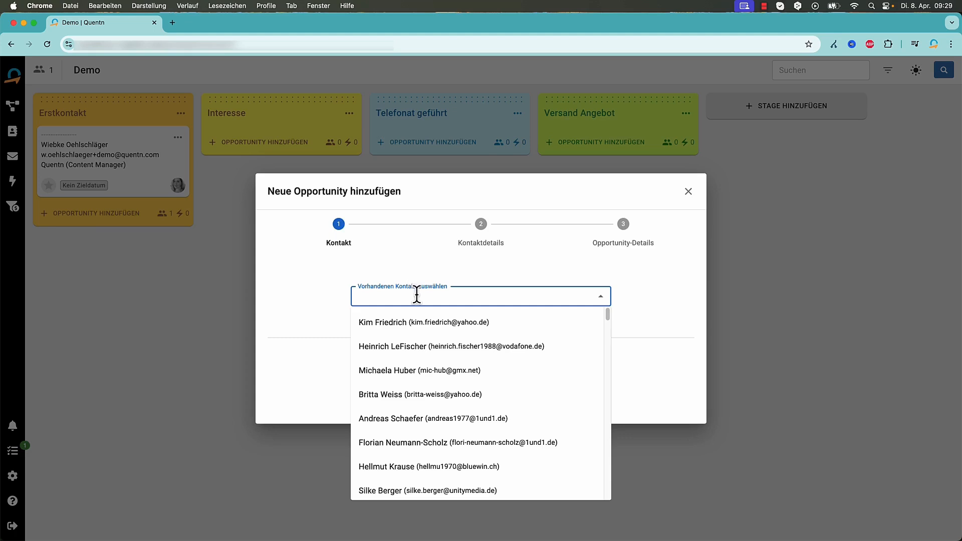
{"action": "left_click", "coordinate": [416, 401]}
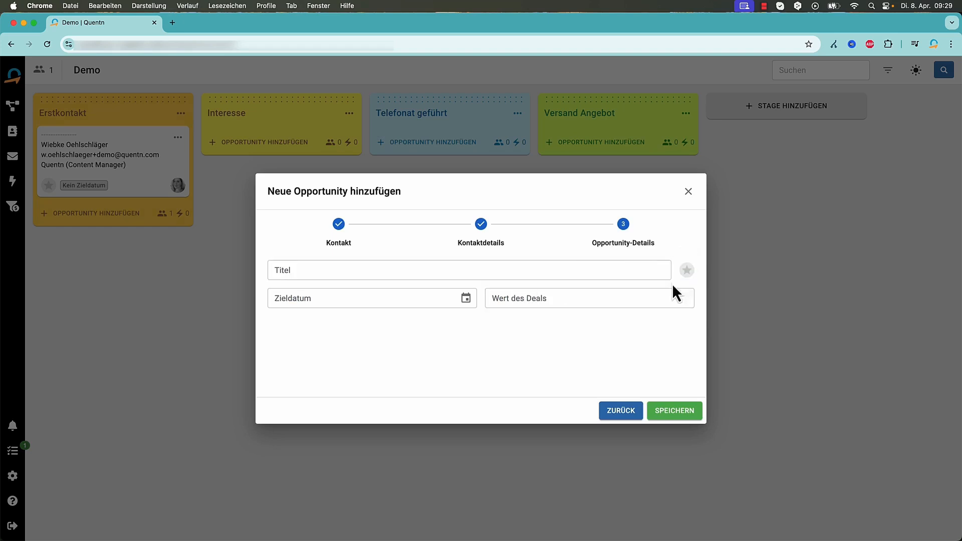
{"action": "left_click", "coordinate": [687, 270]}
{"action": "left_click", "coordinate": [576, 292]}
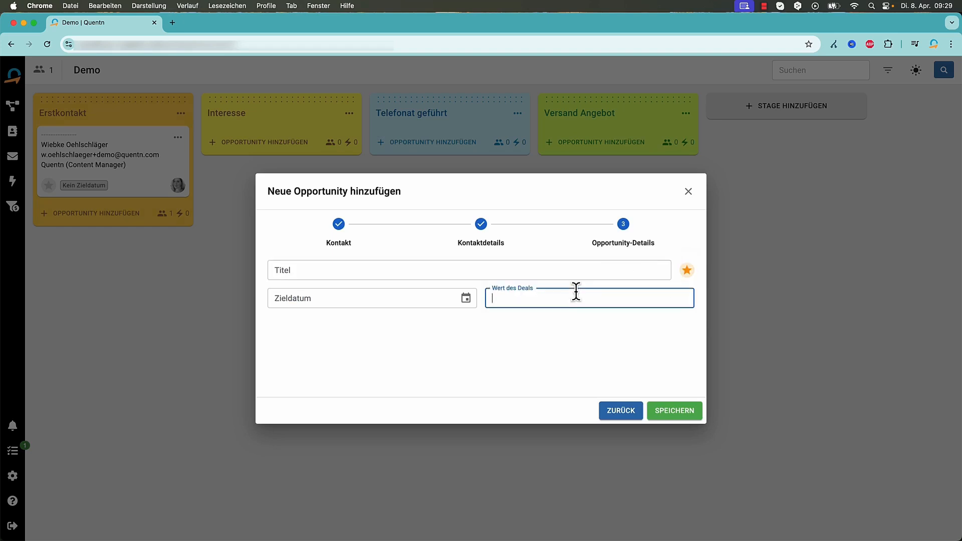
{"action": "type", "text": "500"}
{"action": "left_click", "coordinate": [668, 411]}
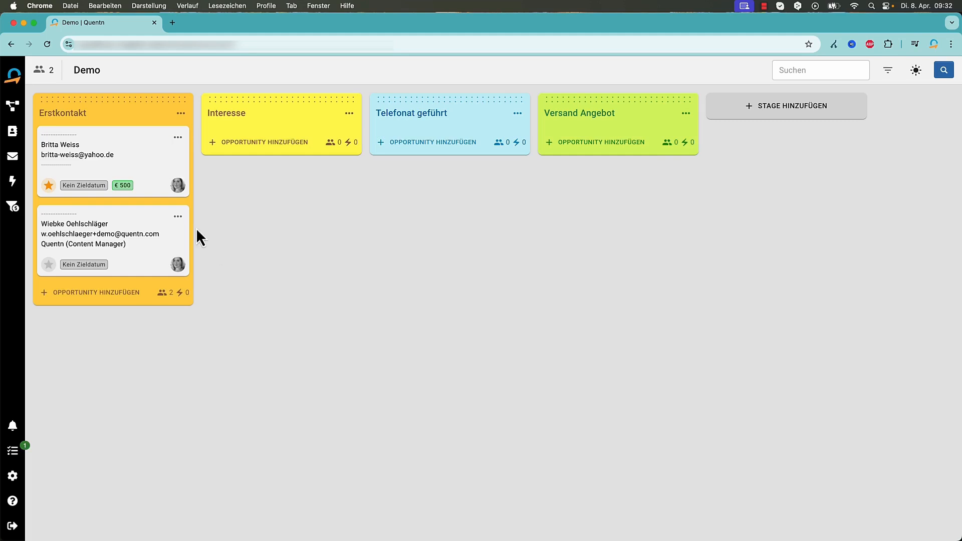
Open the Content Manager opportunity for editing and scroll through the contact's editable fields
{"action": "left_click", "coordinate": [178, 218]}
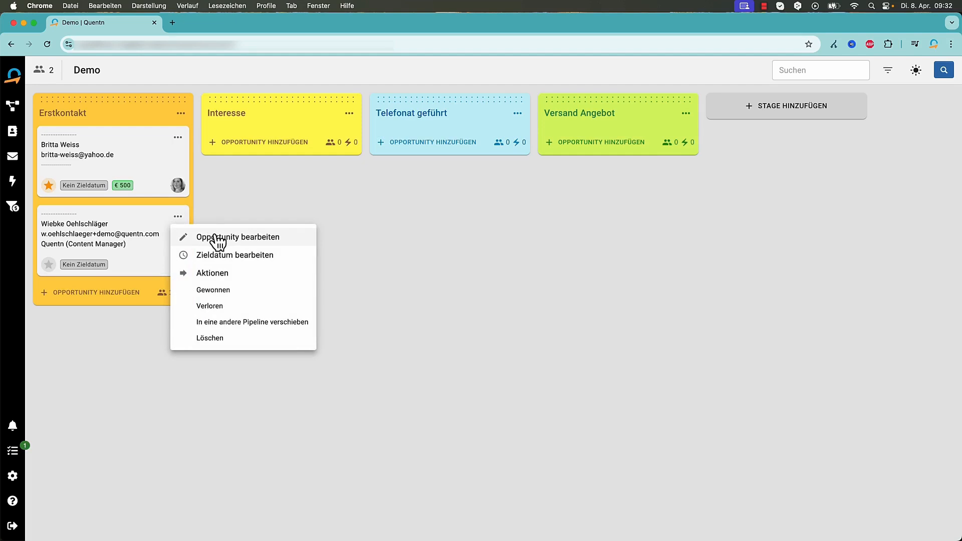
{"action": "left_click", "coordinate": [115, 240]}
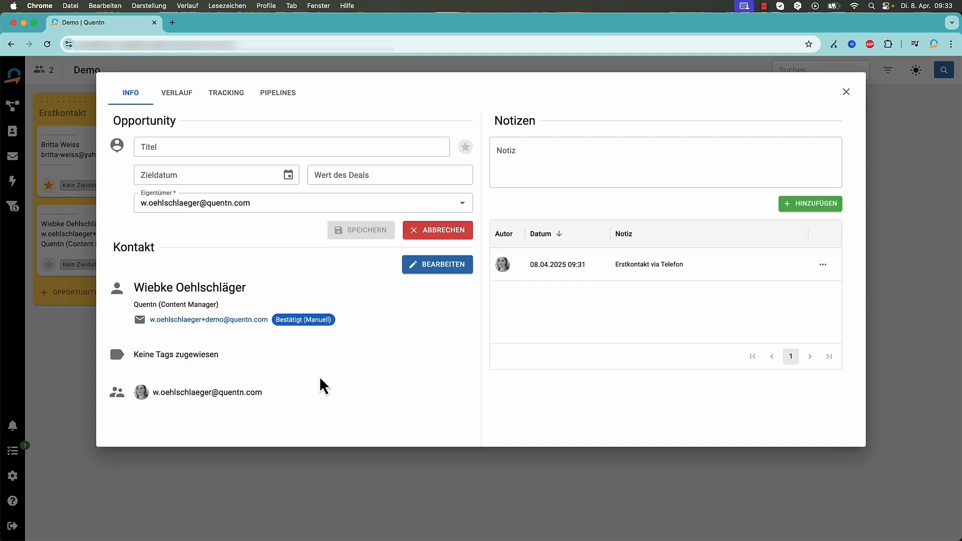
{"action": "left_click", "coordinate": [427, 268]}
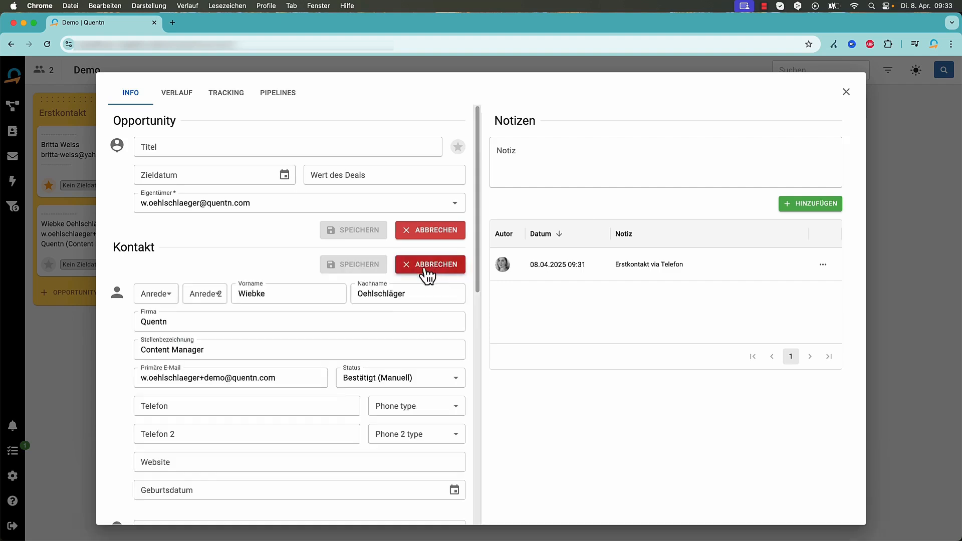
{"action": "scroll", "coordinate": [110, 342], "scroll_direction": "down", "scroll_amount": 4}
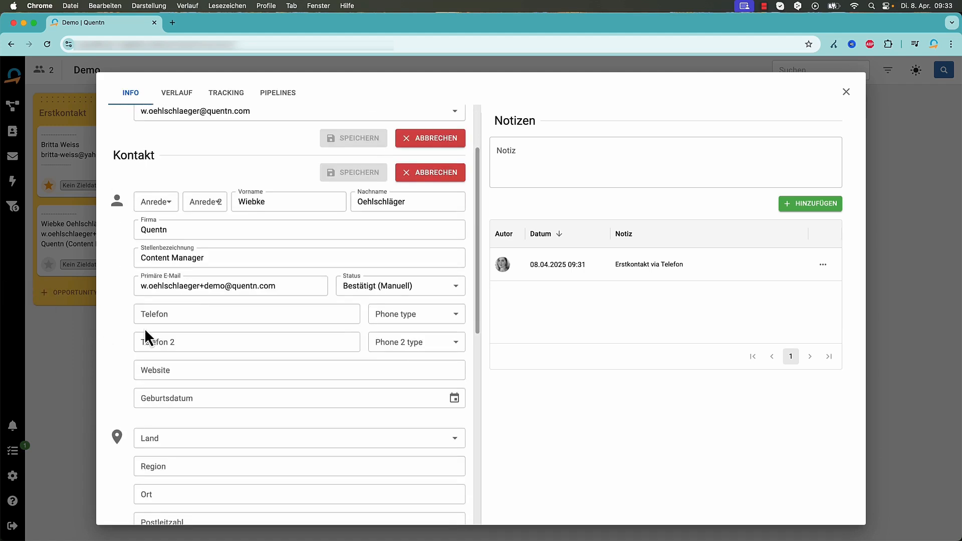
{"action": "scroll", "coordinate": [144, 329], "scroll_direction": "down", "scroll_amount": 6}
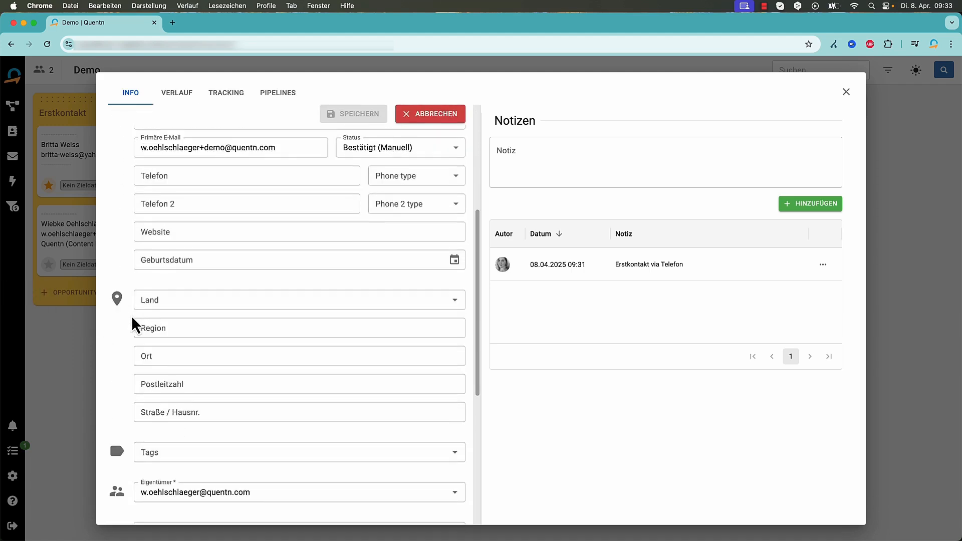
{"action": "scroll", "coordinate": [133, 314], "scroll_direction": "down", "scroll_amount": 5}
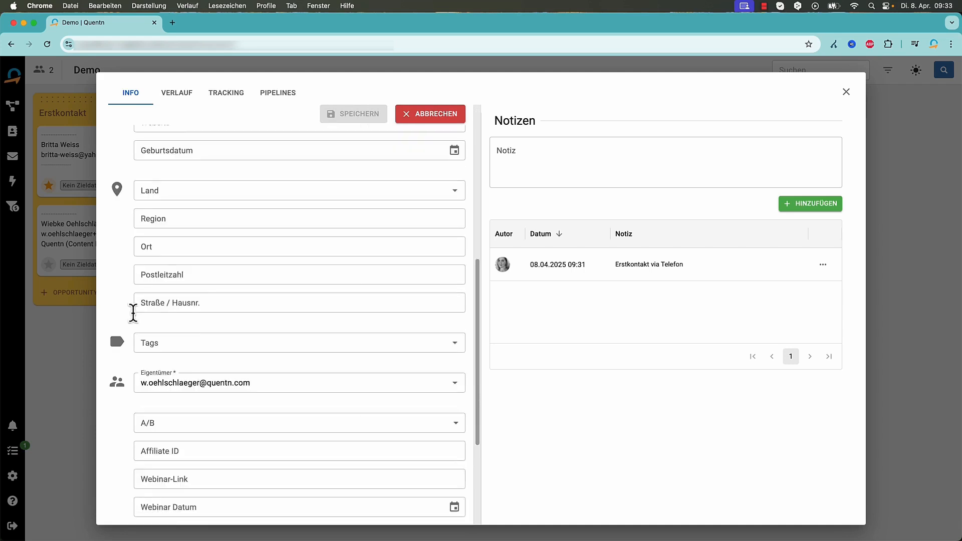
{"action": "scroll", "coordinate": [134, 314], "scroll_direction": "up", "scroll_amount": 15}
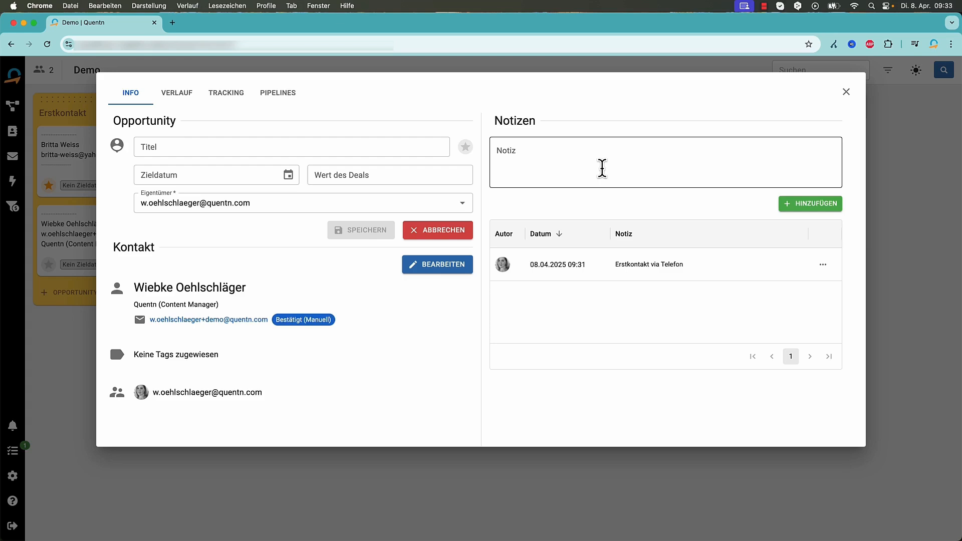
Add the note 'Notiz' to the opportunity and view its Verlauf history
{"action": "left_click", "coordinate": [571, 155]}
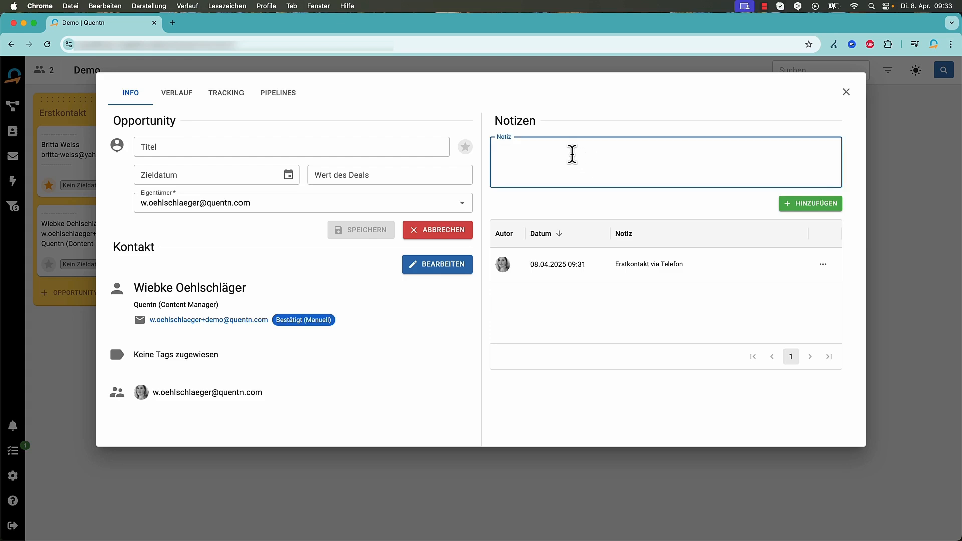
{"action": "type", "text": "Notiz"}
{"action": "left_click", "coordinate": [810, 203]}
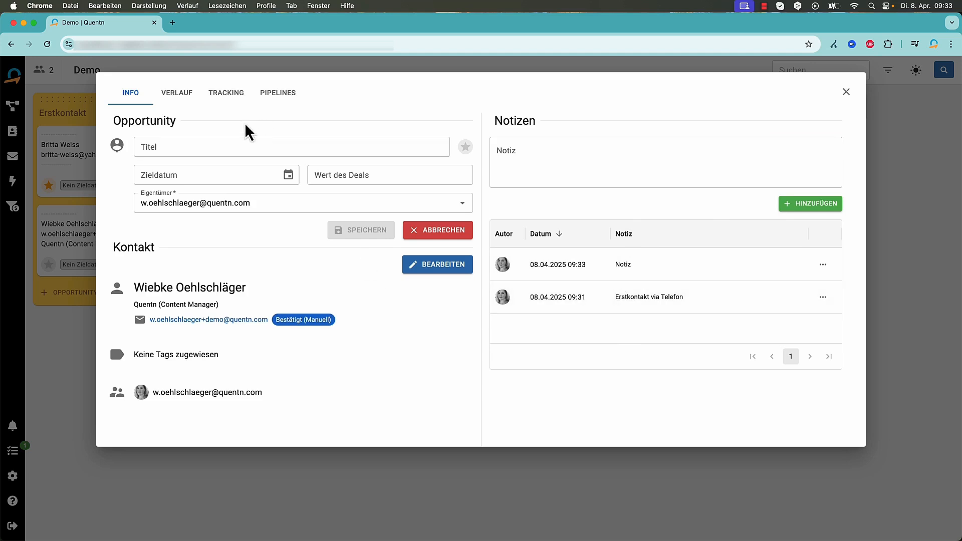
{"action": "left_click", "coordinate": [188, 102]}
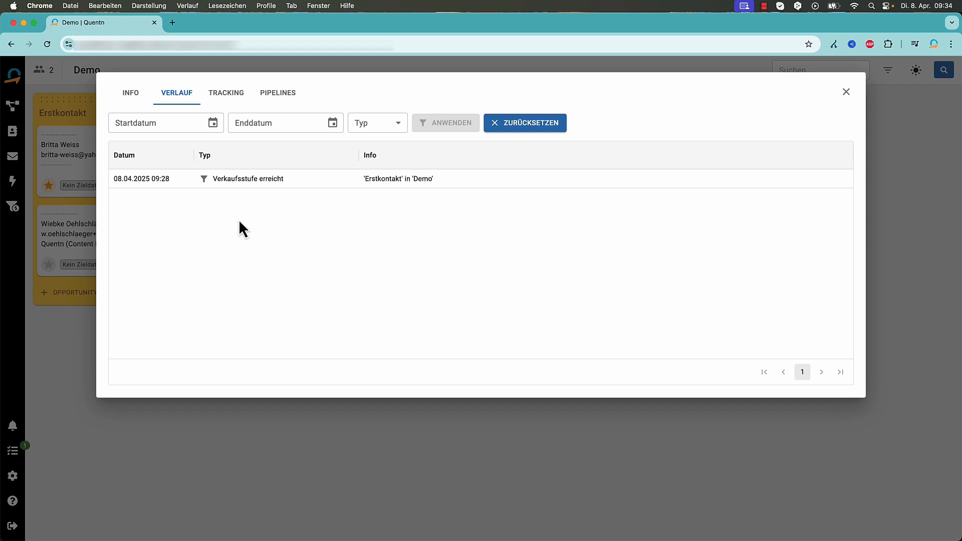
Check the opportunity's tracking data and pipeline stages, then close the details dialog
{"action": "left_click", "coordinate": [232, 97]}
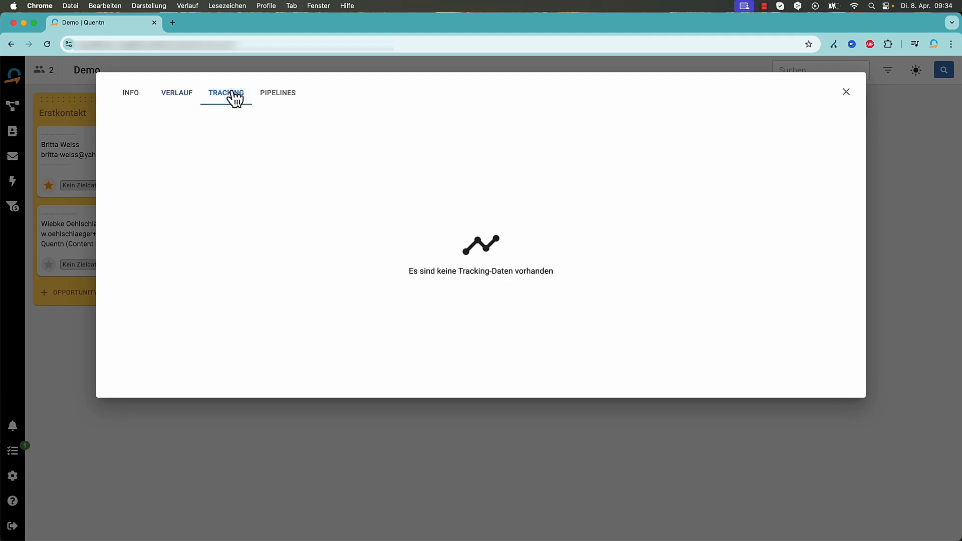
{"action": "left_click", "coordinate": [274, 96]}
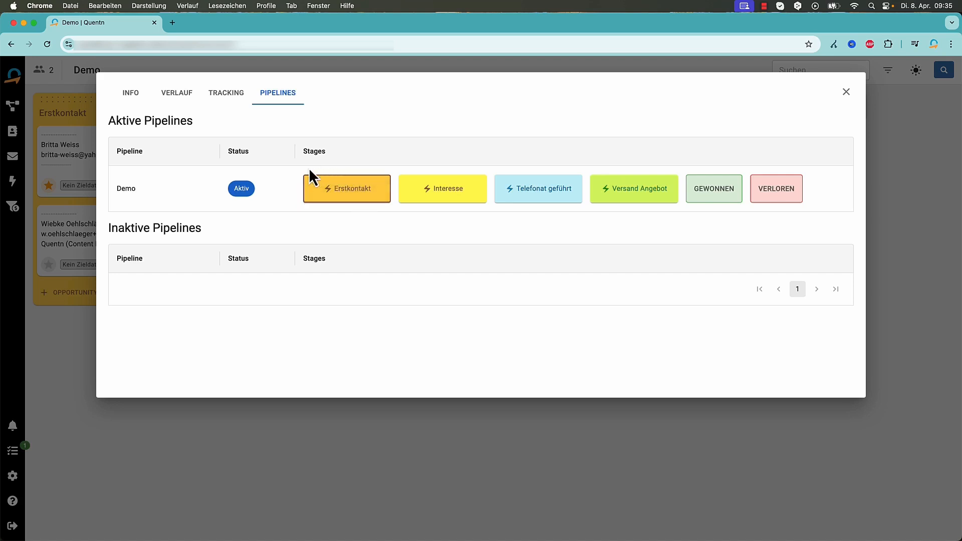
{"action": "key", "text": "Escape"}
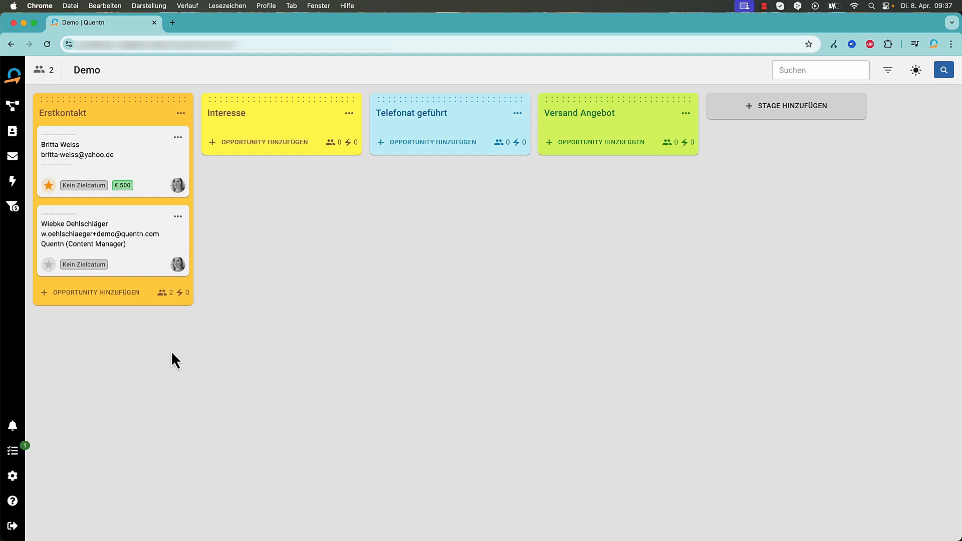
Set the second opportunity's target date to 15.04.2025 at 01:00
{"action": "left_click", "coordinate": [81, 265]}
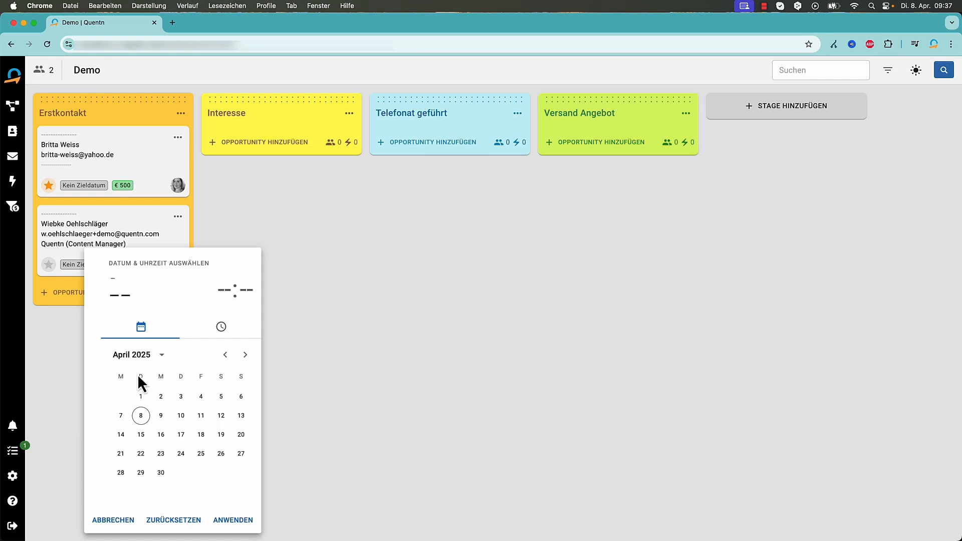
{"action": "left_click", "coordinate": [140, 434]}
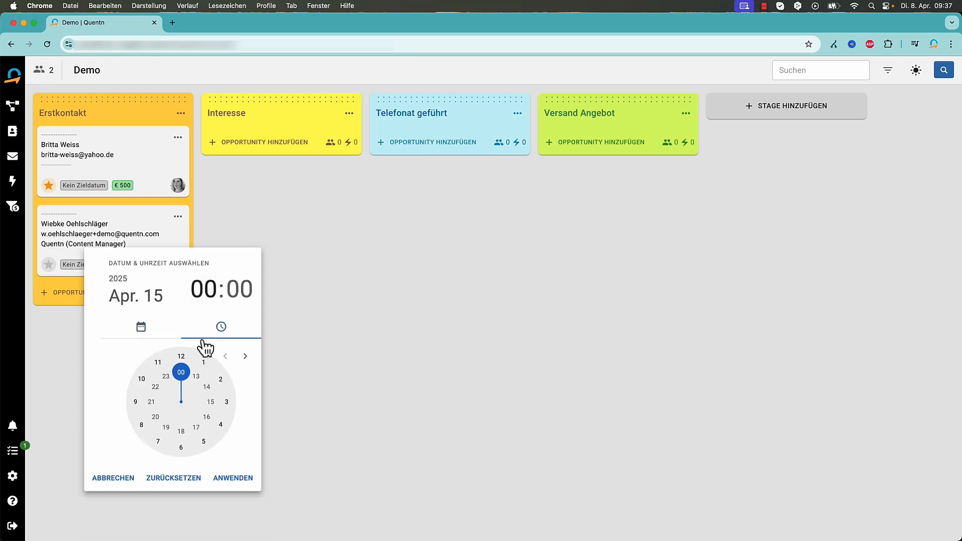
{"action": "left_click", "coordinate": [203, 362]}
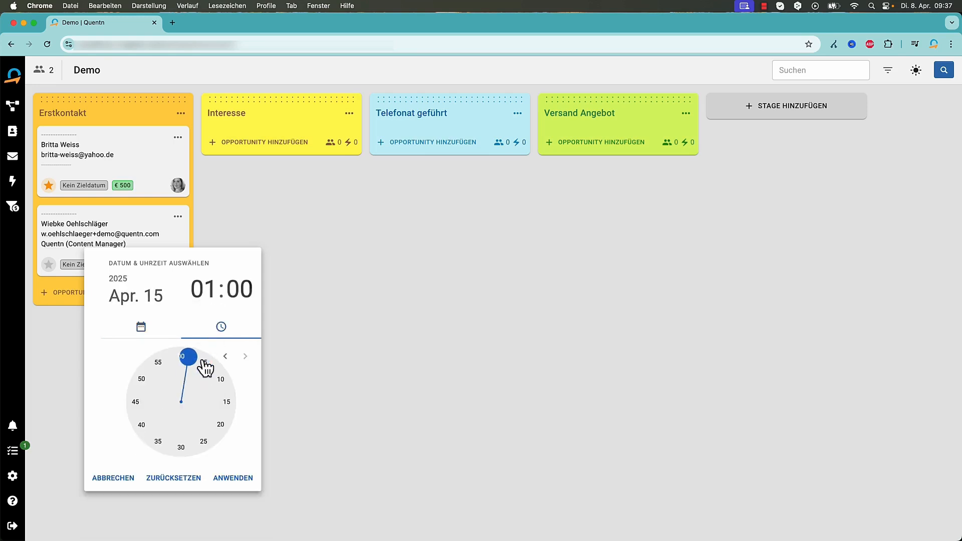
{"action": "left_click", "coordinate": [221, 479]}
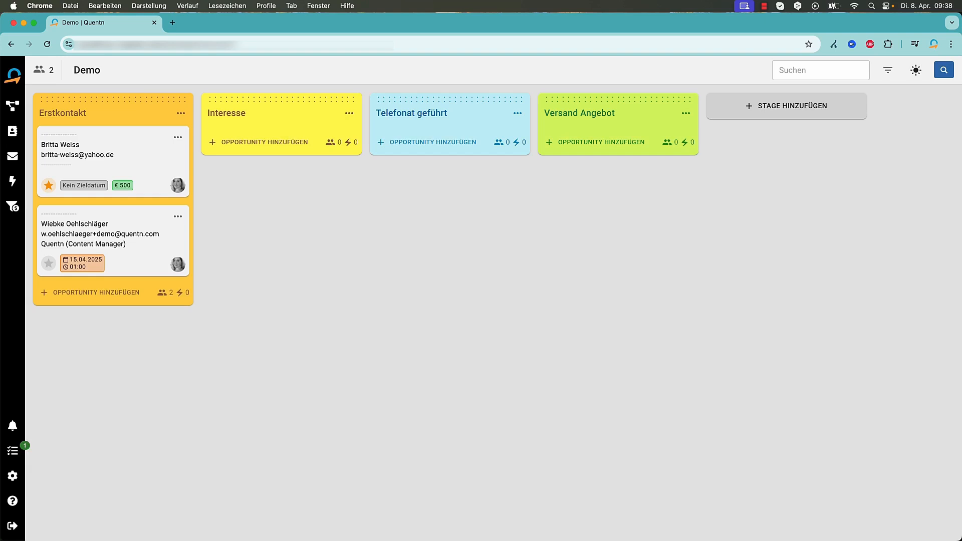
In Kontakte, expand the contact filter and choose Tags as the filter field
{"action": "left_click", "coordinate": [15, 132]}
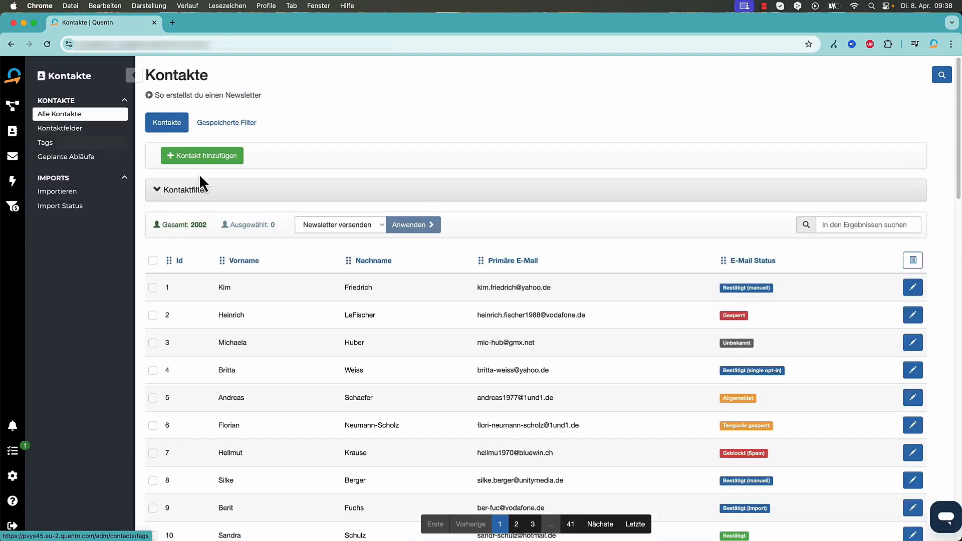
{"action": "left_click", "coordinate": [226, 191]}
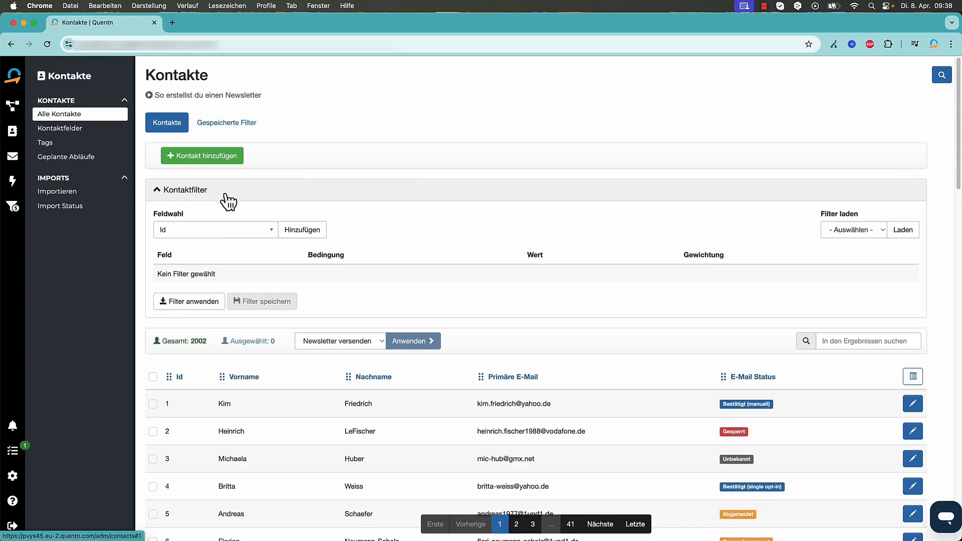
{"action": "left_click", "coordinate": [209, 232]}
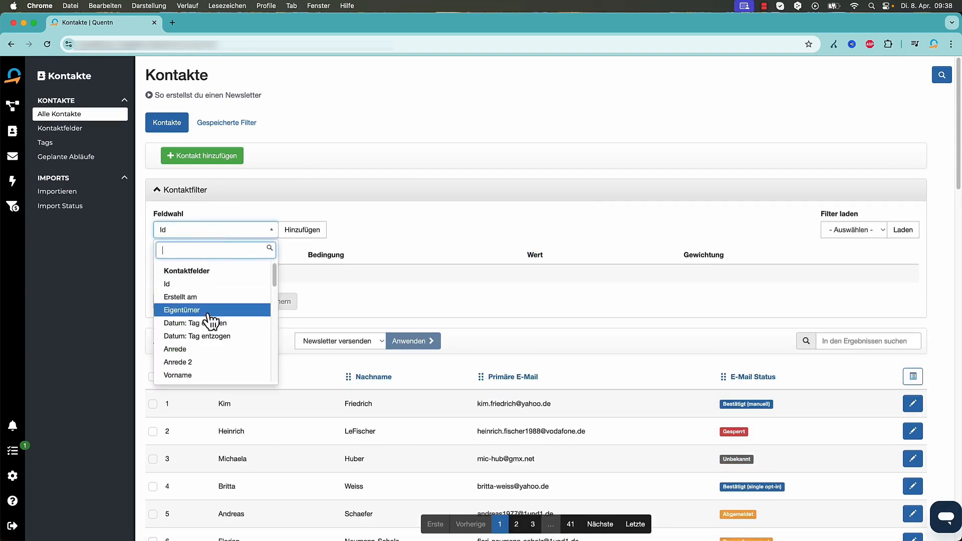
{"action": "scroll", "coordinate": [210, 346], "scroll_direction": "down", "scroll_amount": 3}
{"action": "type", "text": "ta"}
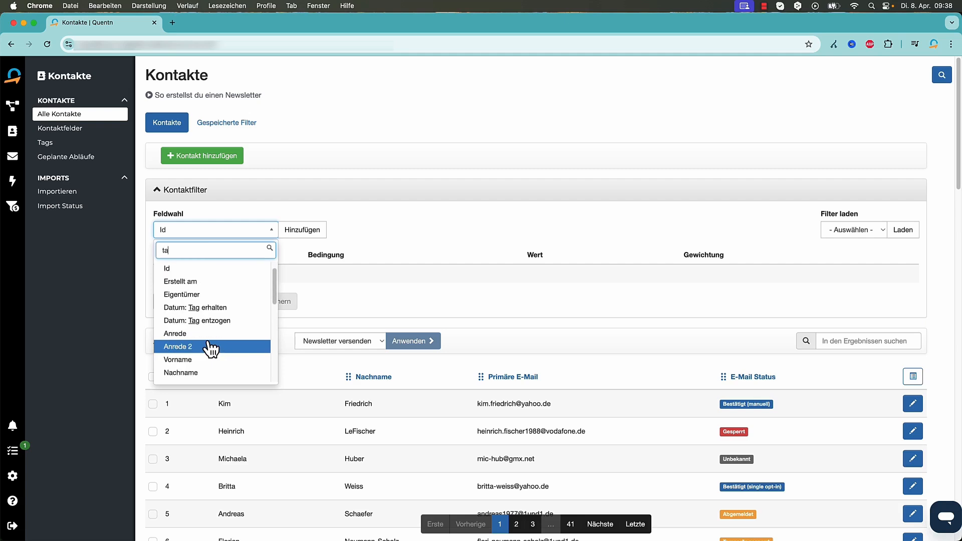
{"action": "type", "text": "g"}
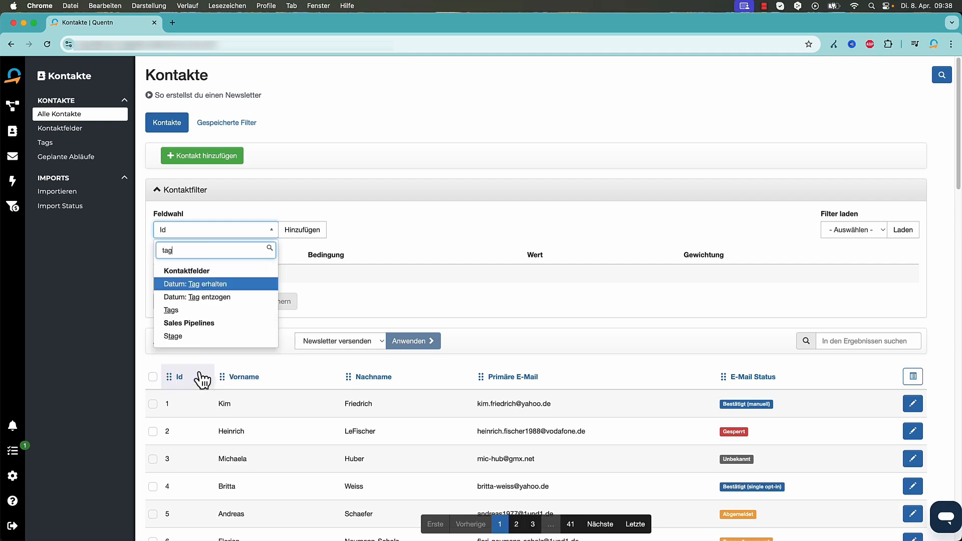
{"action": "left_click", "coordinate": [228, 311]}
Filter the contacts by the #demo tag and select all 11 results
{"action": "left_click", "coordinate": [302, 229]}
{"action": "left_click", "coordinate": [551, 277]}
{"action": "left_click", "coordinate": [507, 322]}
{"action": "left_click", "coordinate": [195, 310]}
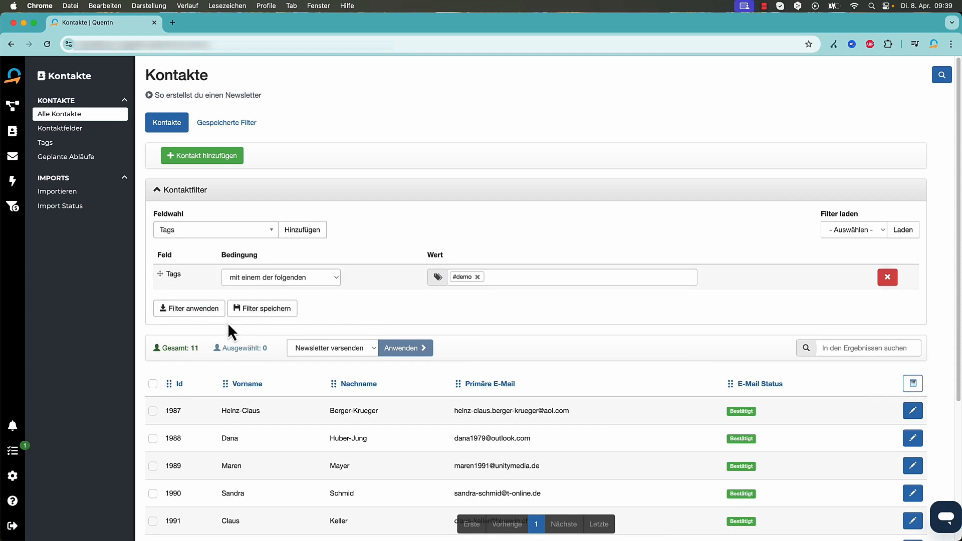
{"action": "left_click", "coordinate": [153, 384]}
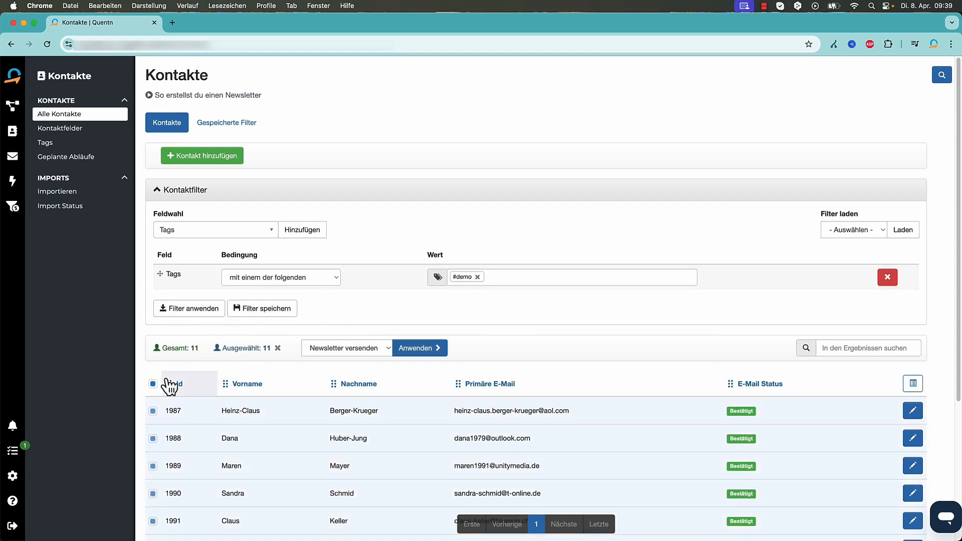
{"action": "left_click", "coordinate": [363, 347]}
Run the Sales Stage bulk action to add the selected contacts to Demo's Erstkontakt stage
{"action": "left_click", "coordinate": [359, 348]}
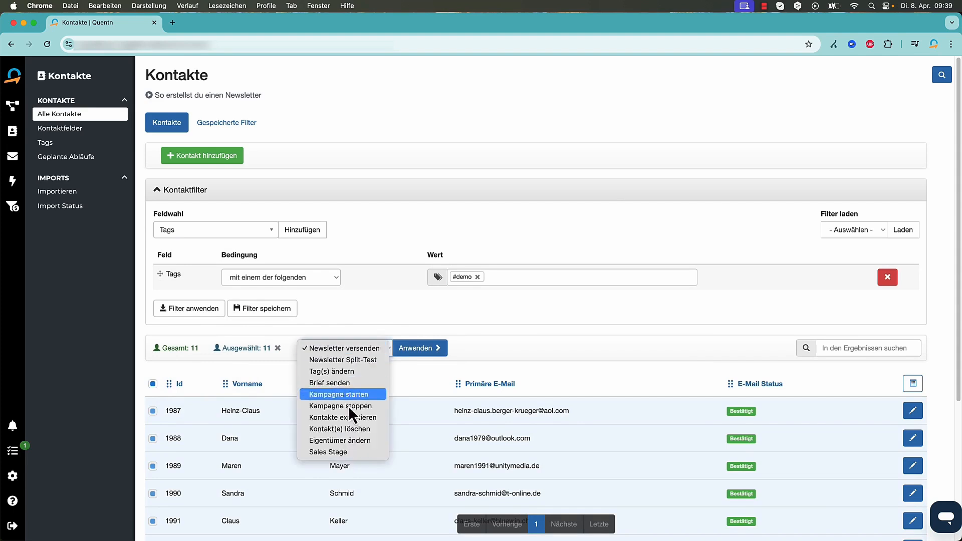
{"action": "left_click", "coordinate": [335, 452]}
{"action": "left_click", "coordinate": [412, 348]}
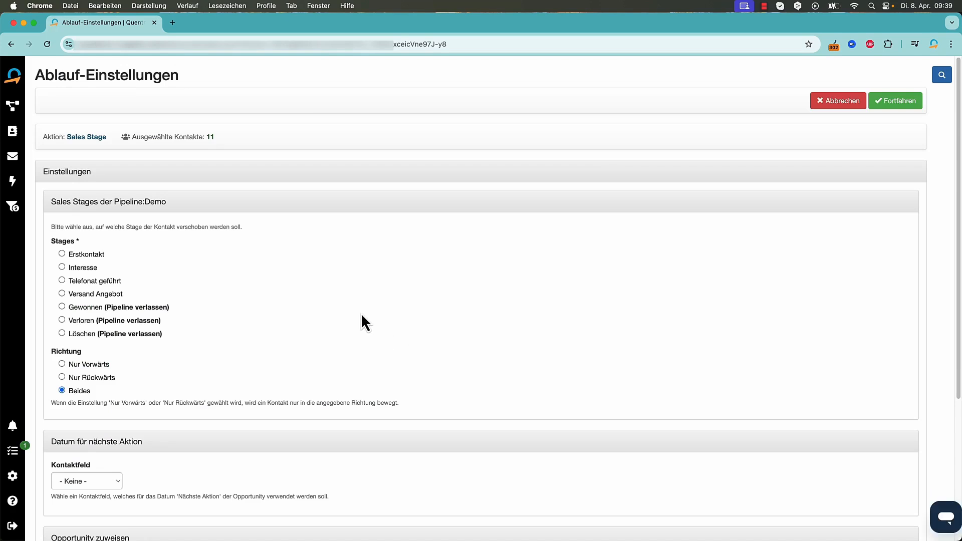
{"action": "scroll", "coordinate": [370, 325], "scroll_direction": "down", "scroll_amount": 2}
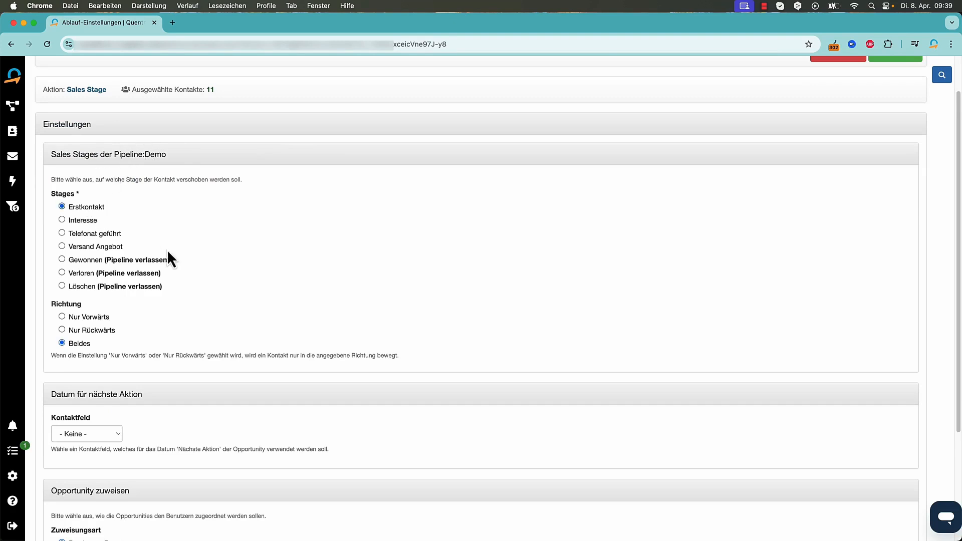
{"action": "scroll", "coordinate": [415, 352], "scroll_direction": "down", "scroll_amount": 3}
{"action": "scroll", "coordinate": [415, 352], "scroll_direction": "down", "scroll_amount": 4}
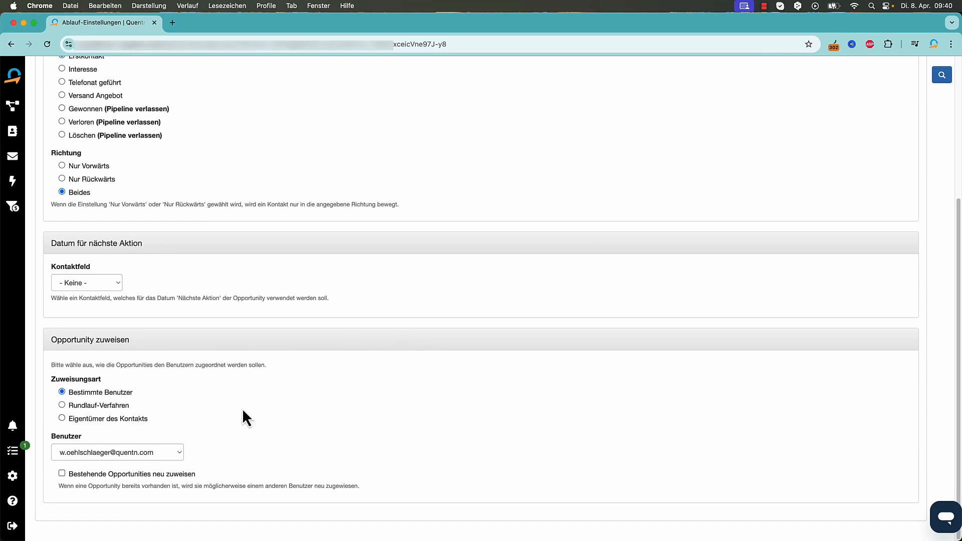
{"action": "scroll", "coordinate": [852, 120], "scroll_direction": "up", "scroll_amount": 4}
{"action": "left_click", "coordinate": [895, 101]}
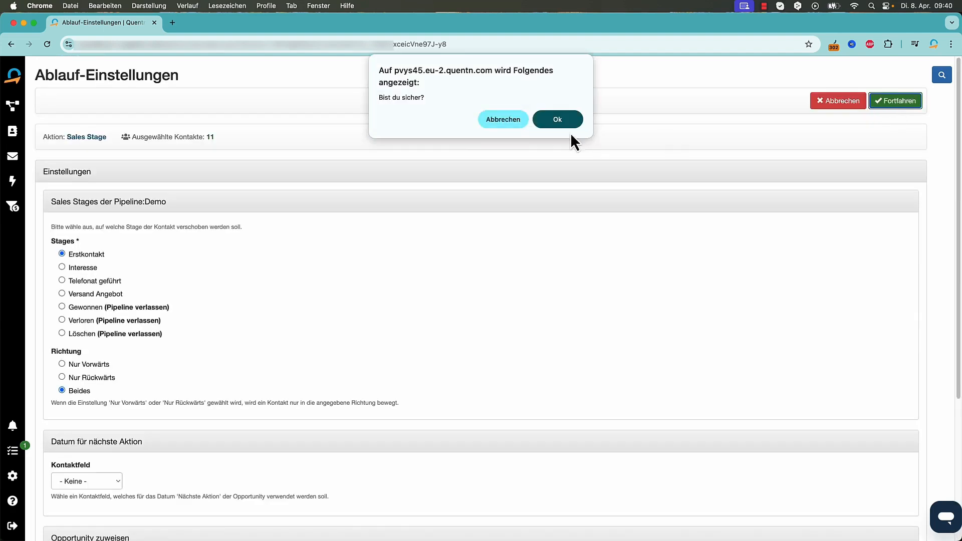
{"action": "left_click", "coordinate": [556, 120]}
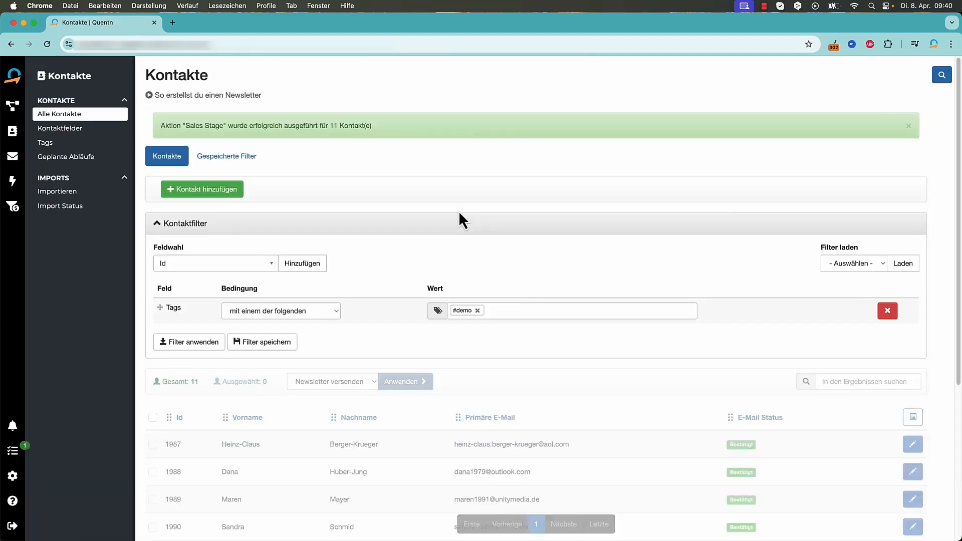
Open the Demo pipeline from the sales pipelines overview
{"action": "left_click", "coordinate": [12, 206]}
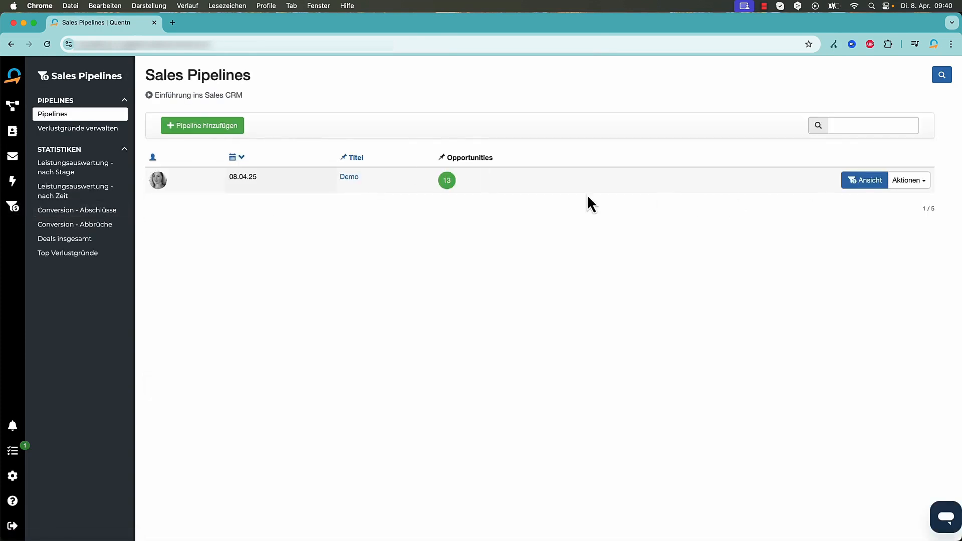
{"action": "left_click", "coordinate": [351, 179]}
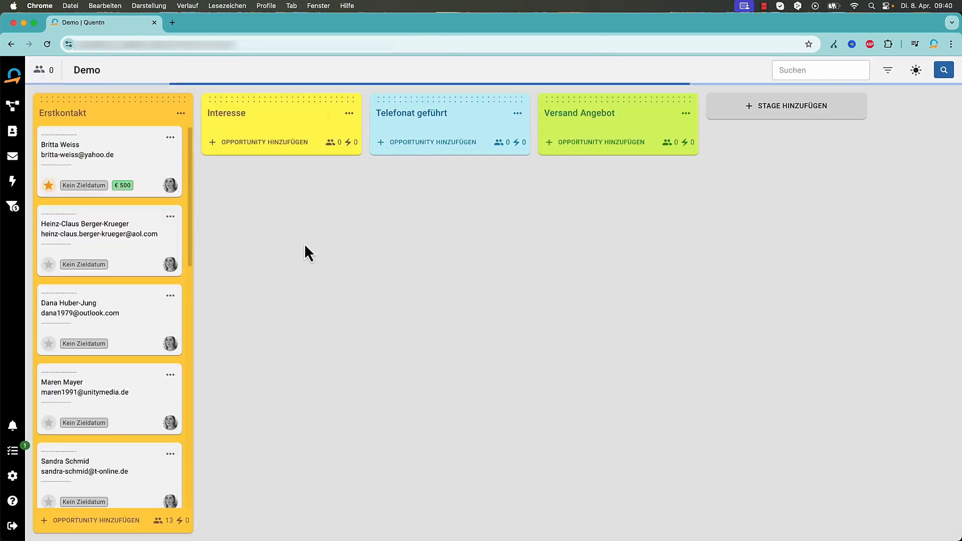
{"action": "scroll", "coordinate": [136, 293], "scroll_direction": "down", "scroll_amount": 3}
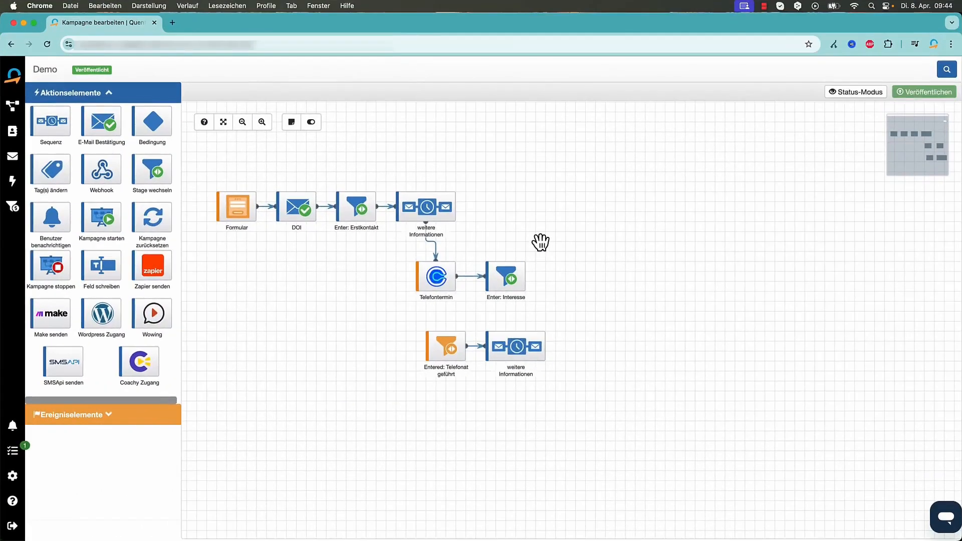
Pan the Demo campaign flow canvas left and right to look over its steps
{"action": "left_click_drag", "start_coordinate": [215, 163], "coordinate": [234, 168]}
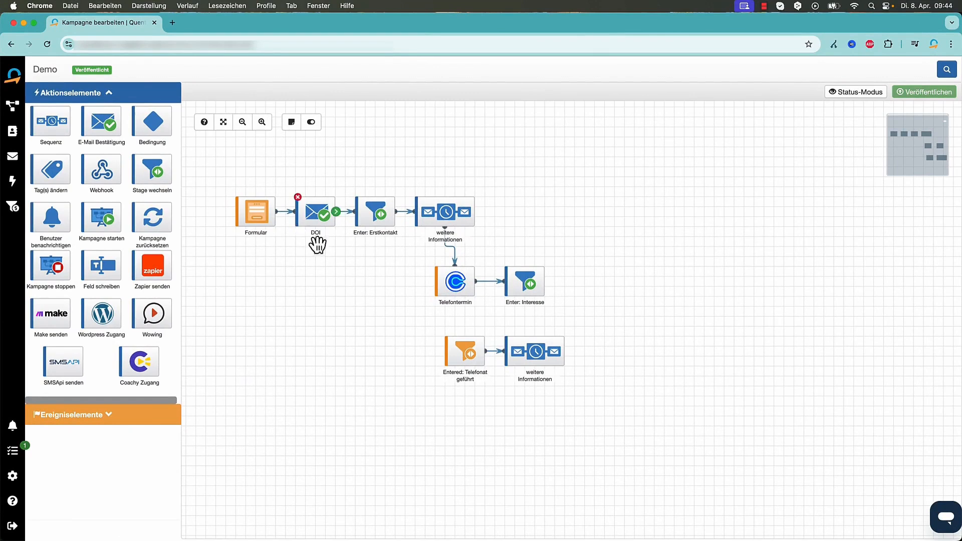
{"action": "left_click_drag", "start_coordinate": [350, 181], "coordinate": [295, 176]}
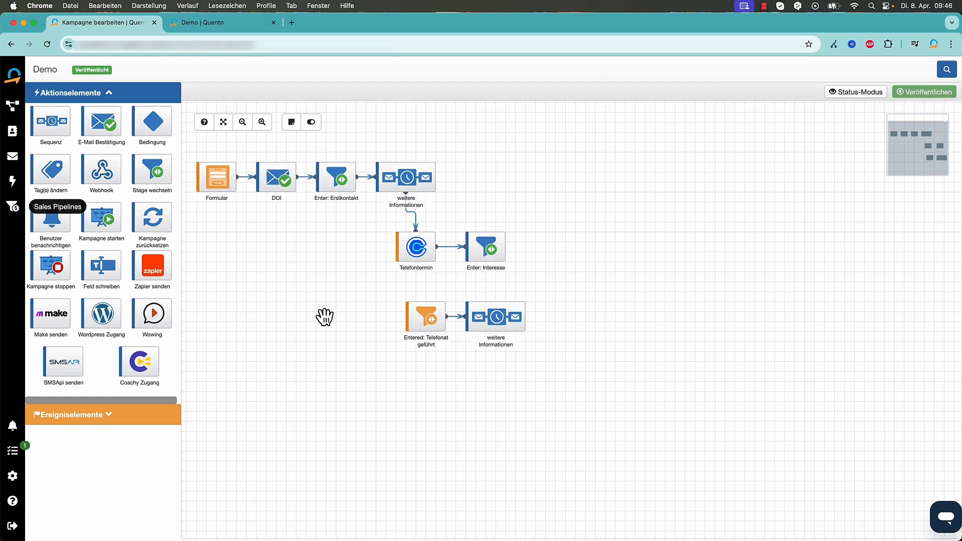
Move the Interesse opportunity into Telefonat geführt on the Demo board and cancel the triggered automation
{"action": "left_click", "coordinate": [248, 20]}
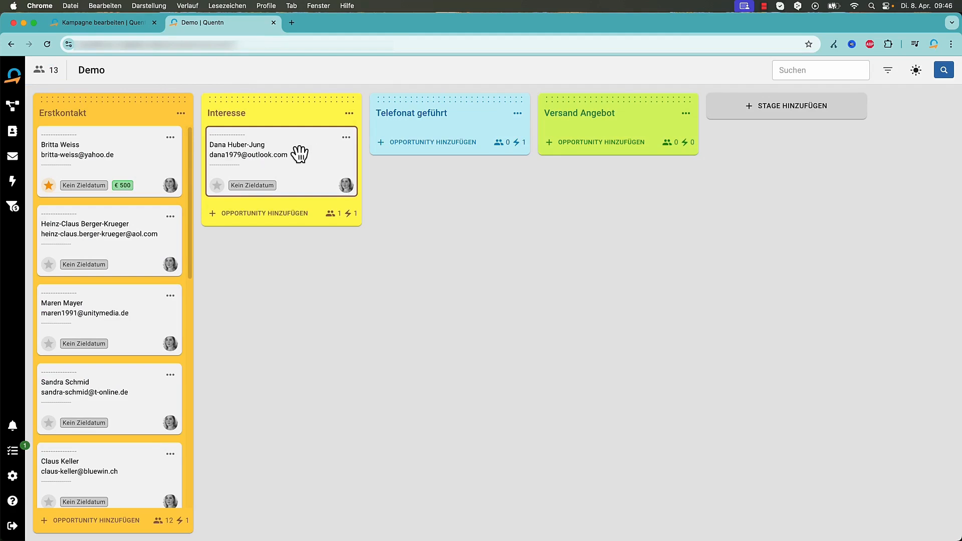
{"action": "left_click_drag", "start_coordinate": [303, 146], "coordinate": [461, 122]}
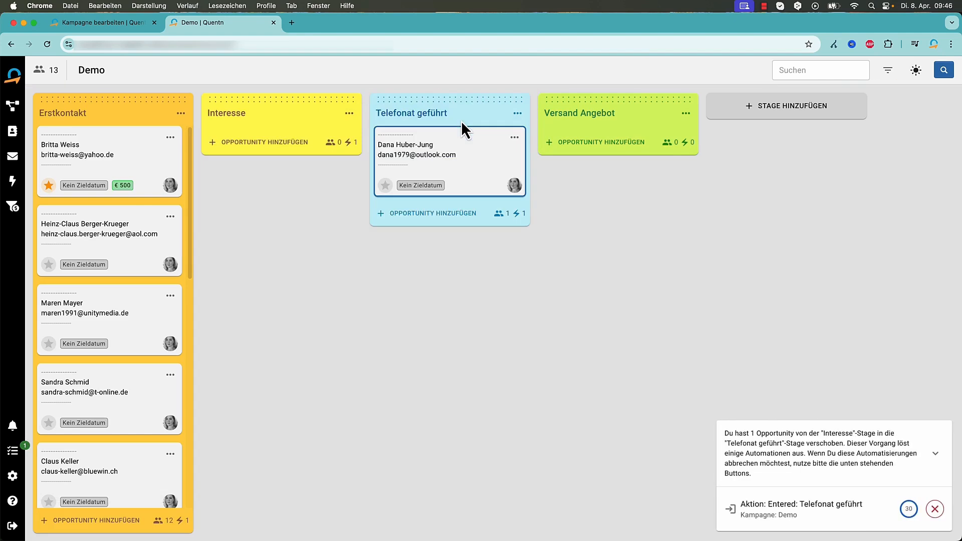
{"action": "left_click_drag", "start_coordinate": [500, 133], "coordinate": [448, 137]}
{"action": "left_click", "coordinate": [935, 509]}
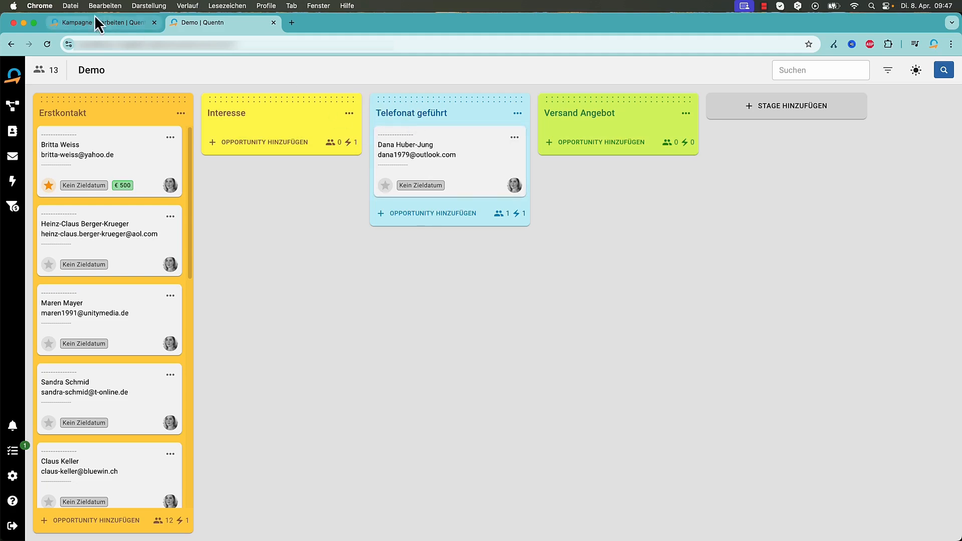
{"action": "left_click", "coordinate": [136, 22]}
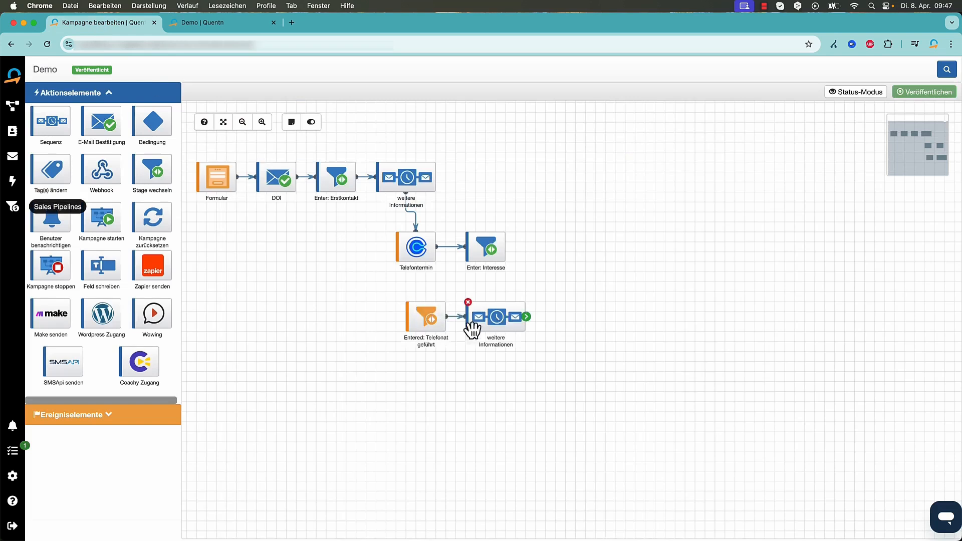
Close the Kampagne bearbeiten tab with Cmd+W
{"action": "key", "text": "super+w"}
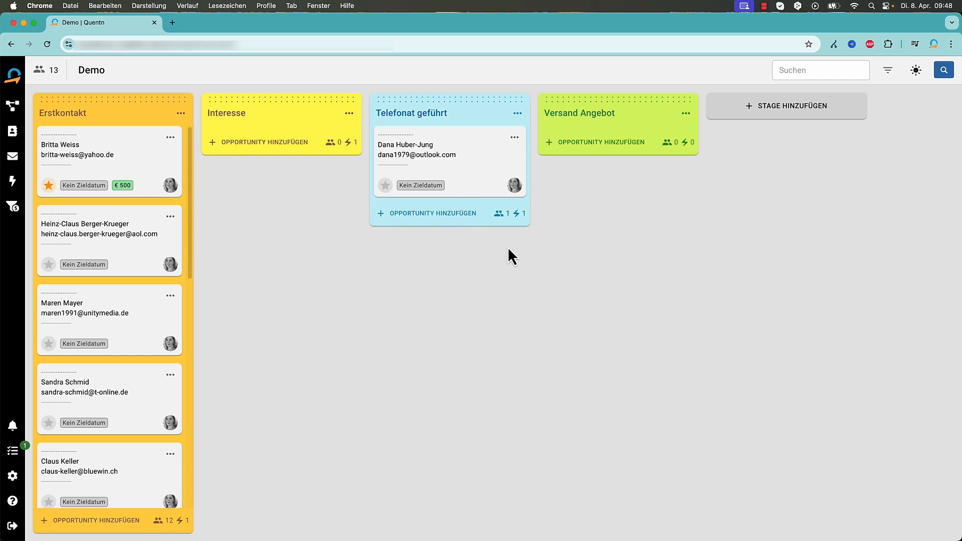
Drop the third Erstkontakt card into the lost zone, recording a new 'Kein Geld' reason
{"action": "mouse_move", "coordinate": [519, 214]}
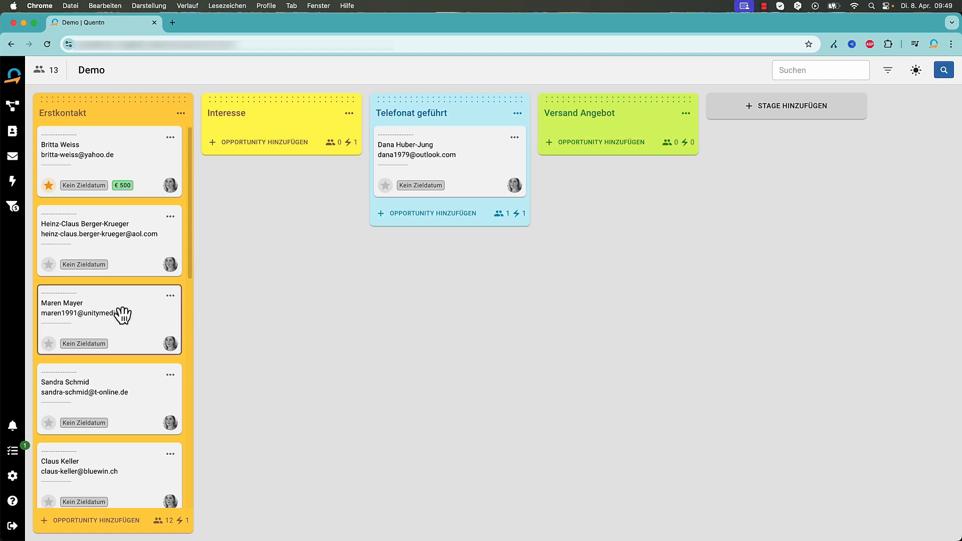
{"action": "left_click_drag", "start_coordinate": [114, 318], "coordinate": [379, 473]}
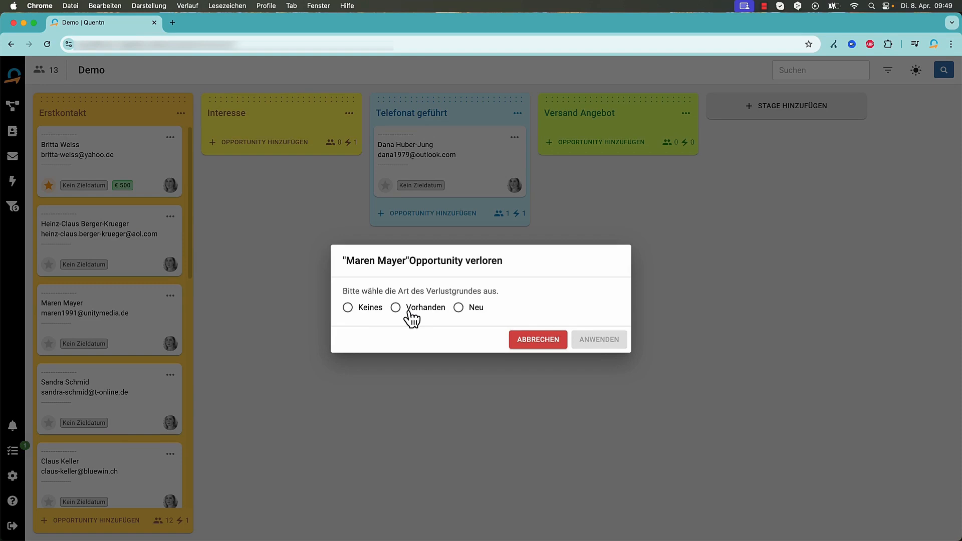
{"action": "left_click", "coordinate": [459, 307]}
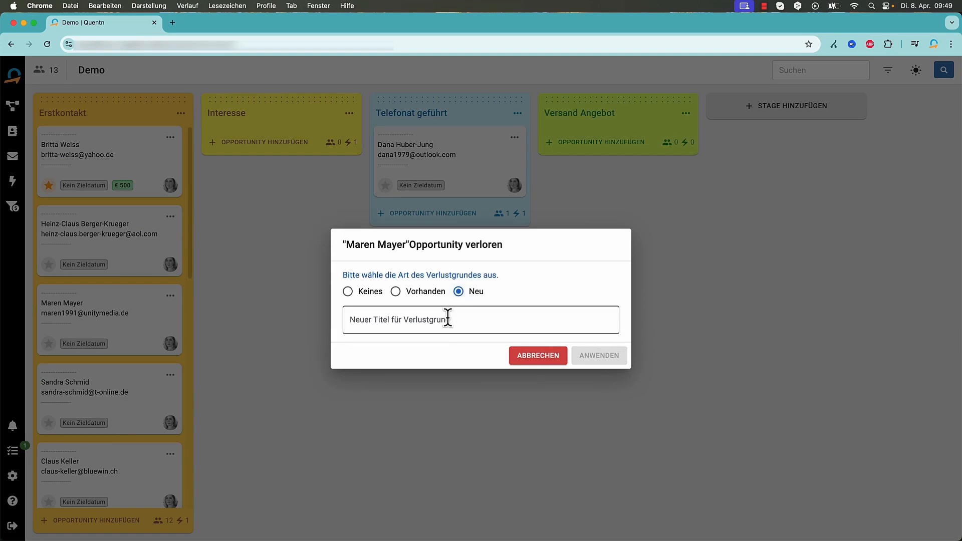
{"action": "left_click", "coordinate": [446, 320]}
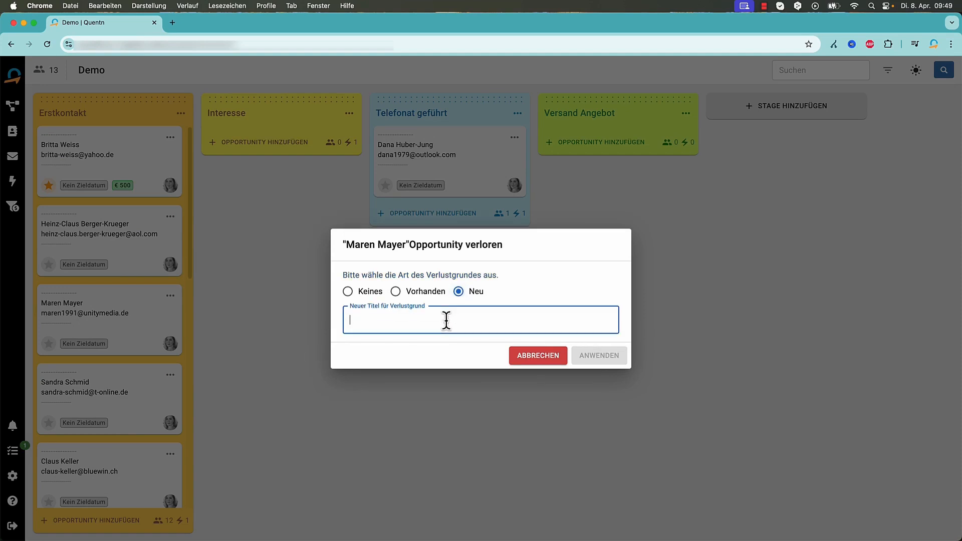
{"action": "type", "text": "Kein Geld"}
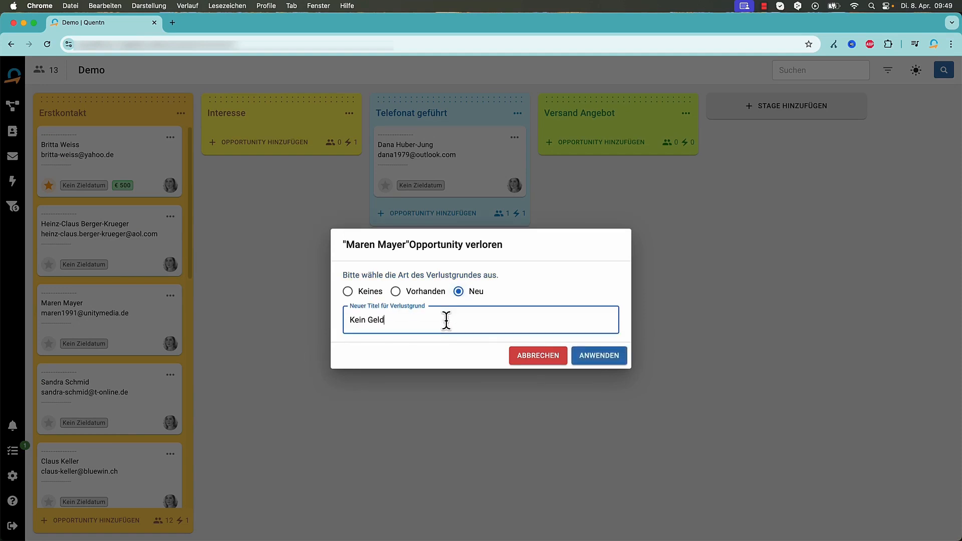
{"action": "left_click", "coordinate": [603, 356]}
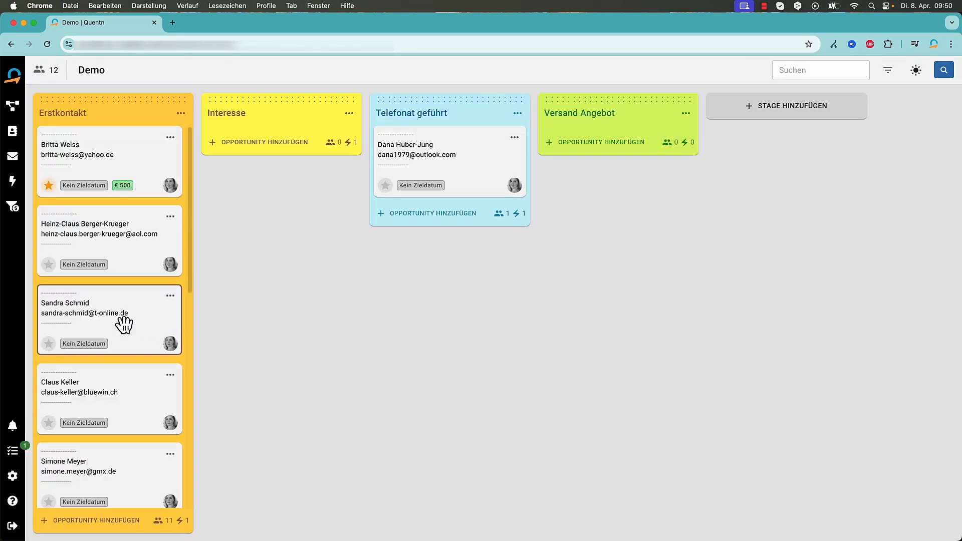
Drop the next Erstkontakt card into the lost zone, choosing the existing 'Kein Geld' reason
{"action": "left_click_drag", "start_coordinate": [121, 322], "coordinate": [383, 468]}
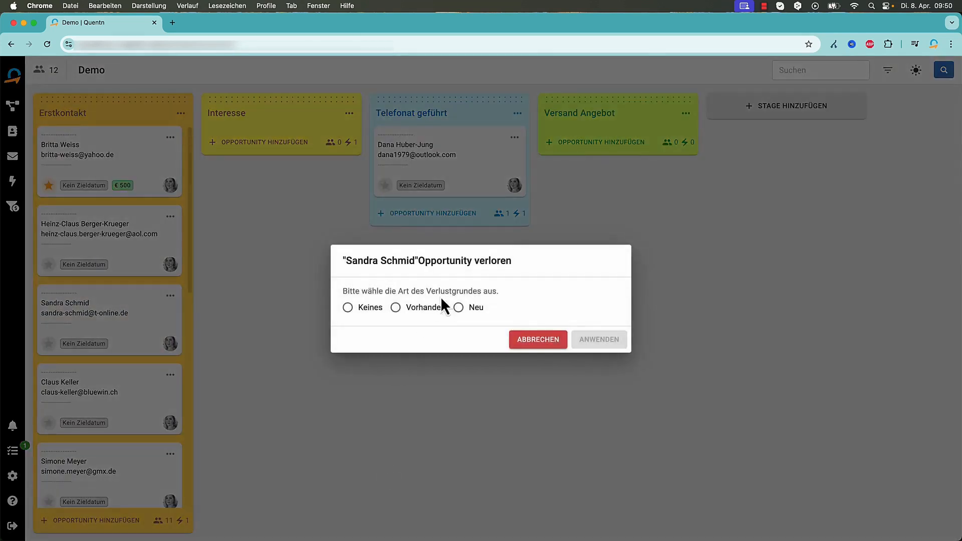
{"action": "left_click", "coordinate": [422, 307]}
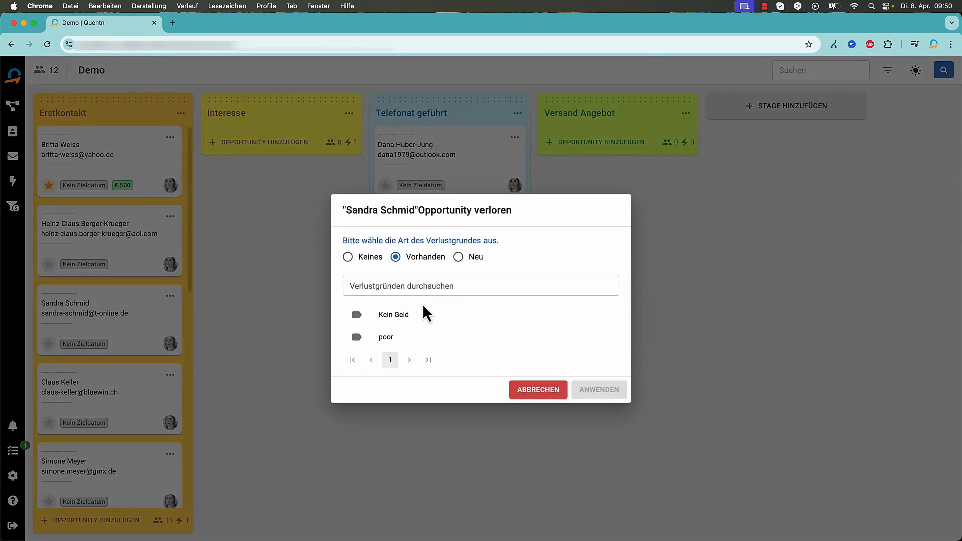
{"action": "left_click", "coordinate": [388, 320]}
{"action": "left_click", "coordinate": [609, 395]}
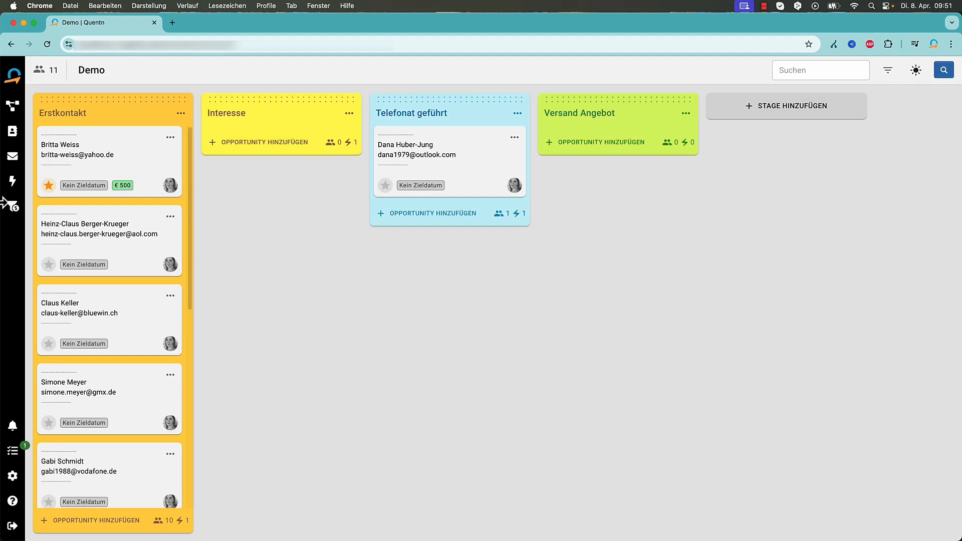
Send the second lost Demo opportunity back to the pipeline via Opportunities verwalten, then reopen the Demo board
{"action": "left_click", "coordinate": [18, 213]}
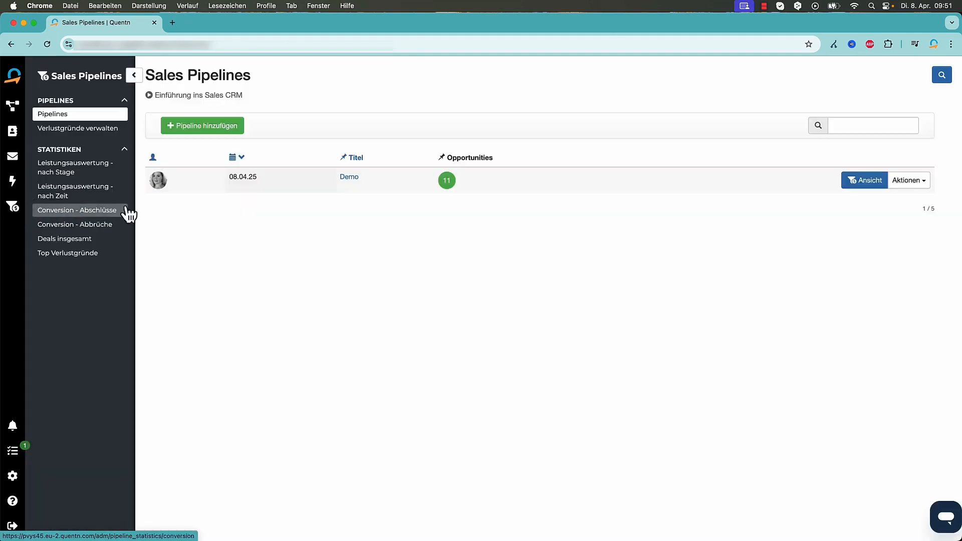
{"action": "left_click", "coordinate": [920, 192]}
{"action": "left_click", "coordinate": [911, 199]}
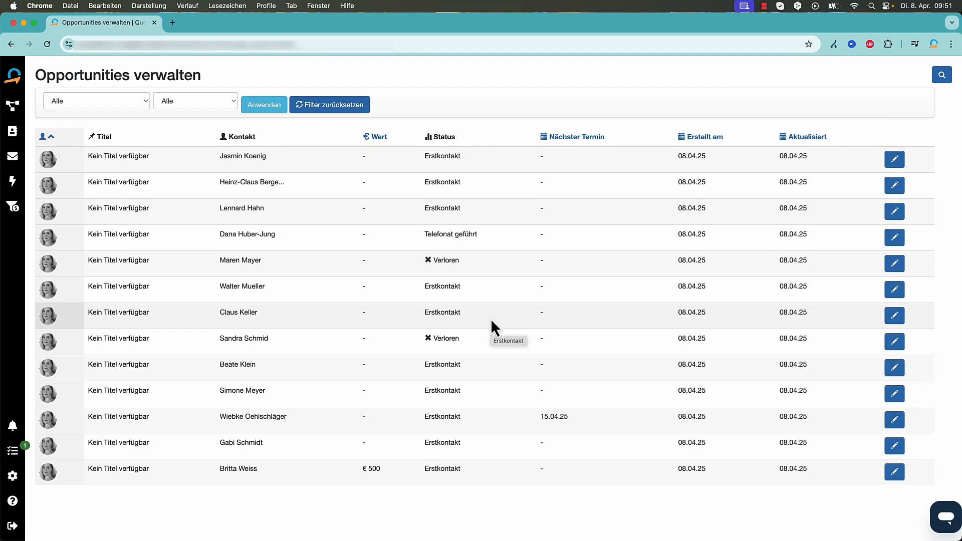
{"action": "mouse_move", "coordinate": [430, 339]}
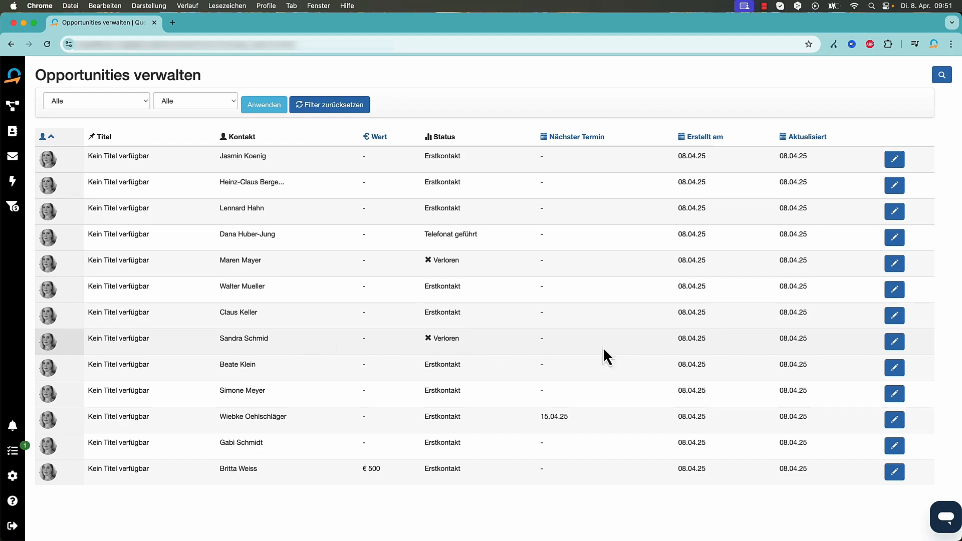
{"action": "left_click", "coordinate": [894, 342]}
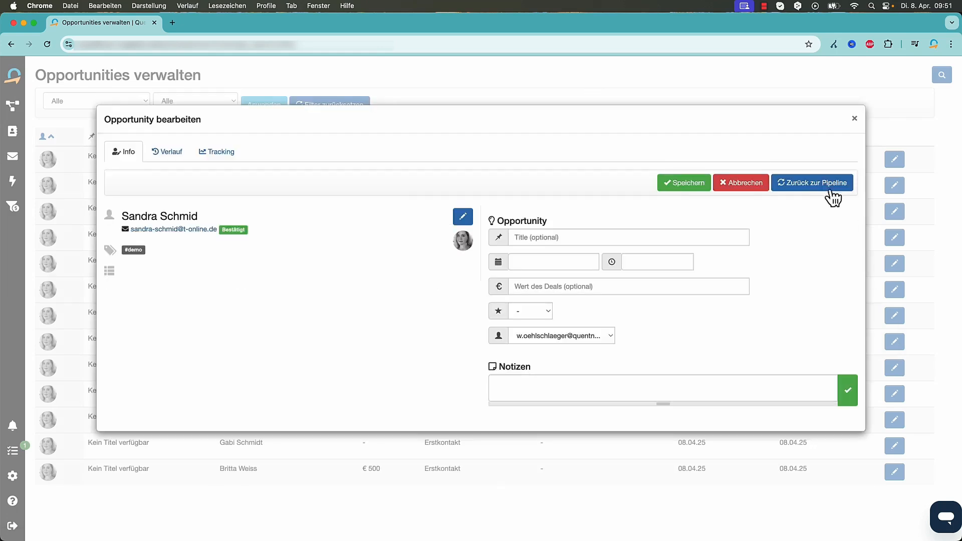
{"action": "left_click", "coordinate": [813, 184]}
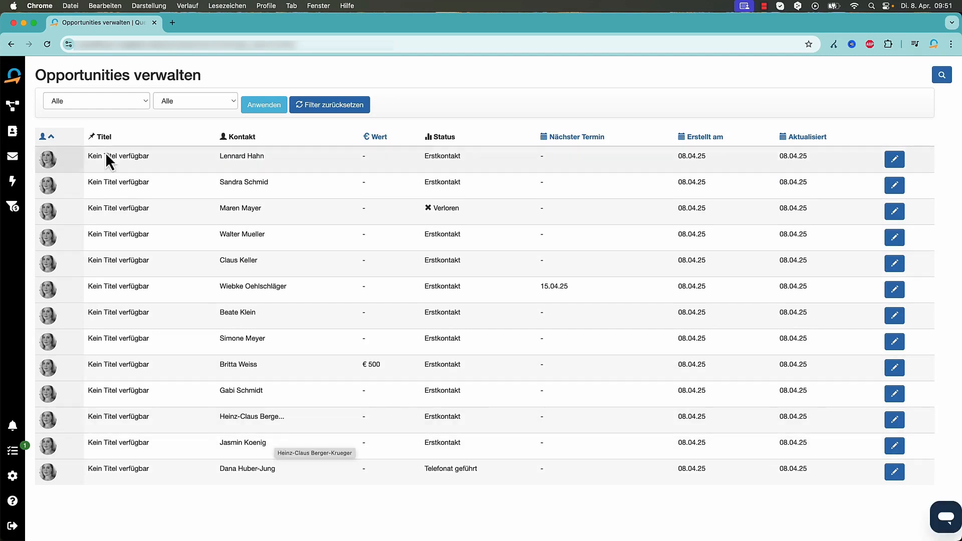
{"action": "left_click", "coordinate": [13, 206]}
{"action": "left_click", "coordinate": [308, 185]}
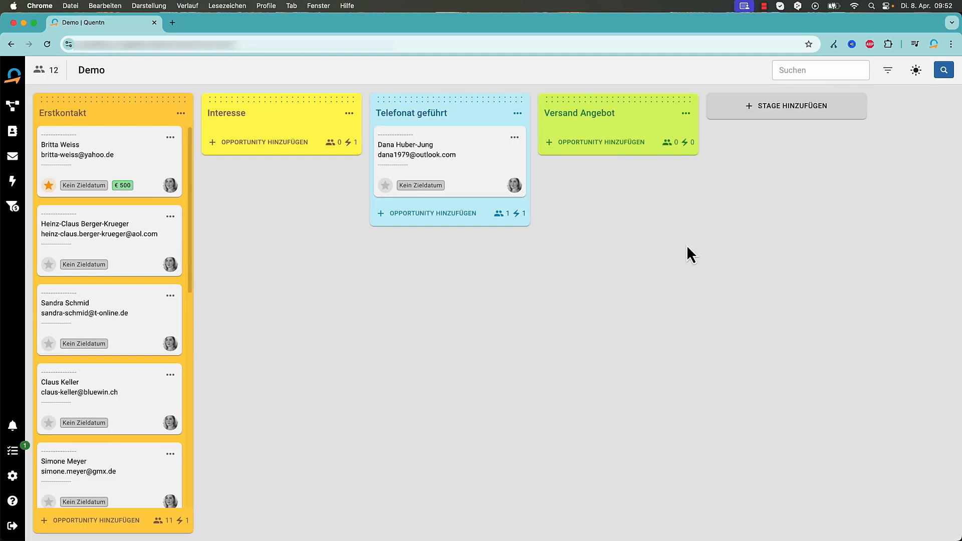
Filter the Demo board by upcoming target dates, then by no target date
{"action": "left_click", "coordinate": [811, 70]}
{"action": "left_click", "coordinate": [886, 75]}
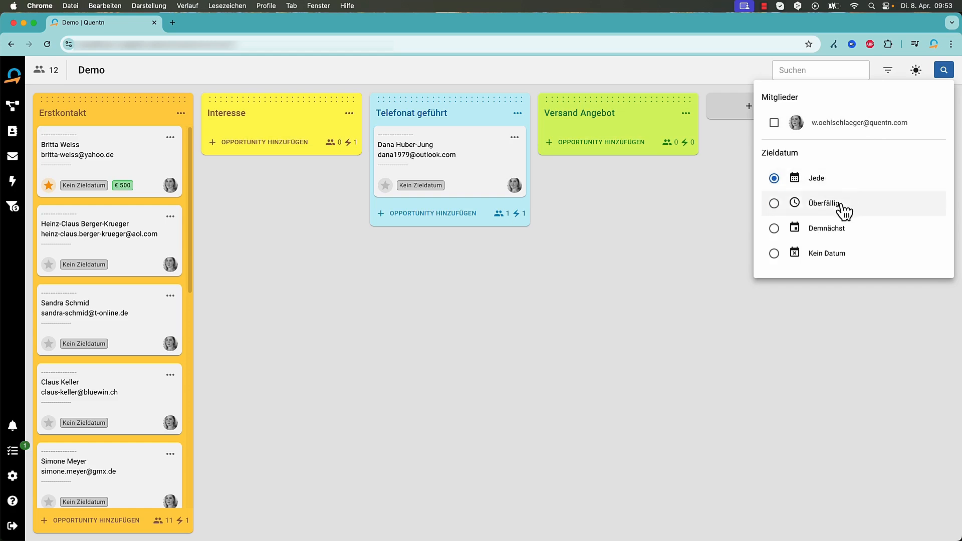
{"action": "left_click", "coordinate": [841, 232]}
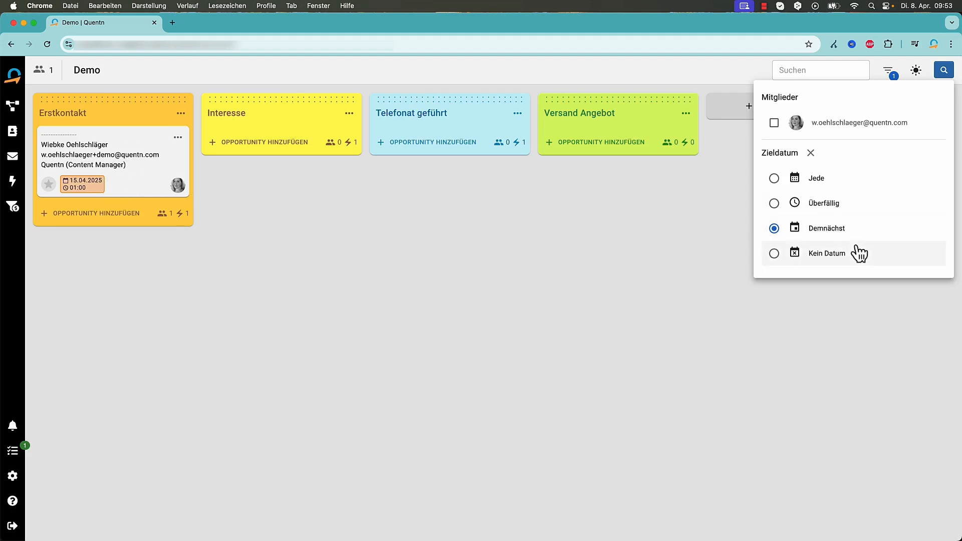
{"action": "left_click", "coordinate": [836, 254]}
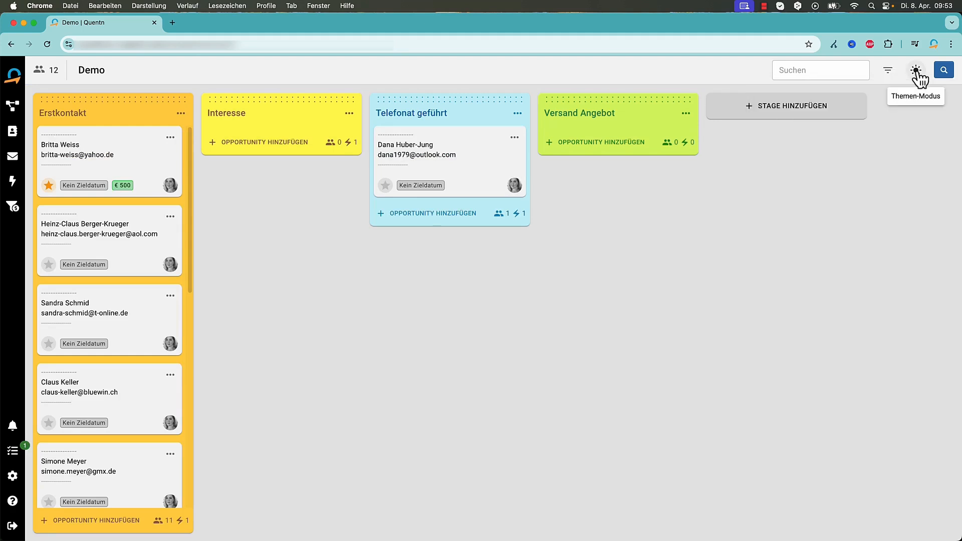
Switch to dark mode and view the Top Verlustgründe and Deals insgesamt statistics
{"action": "left_click", "coordinate": [916, 72]}
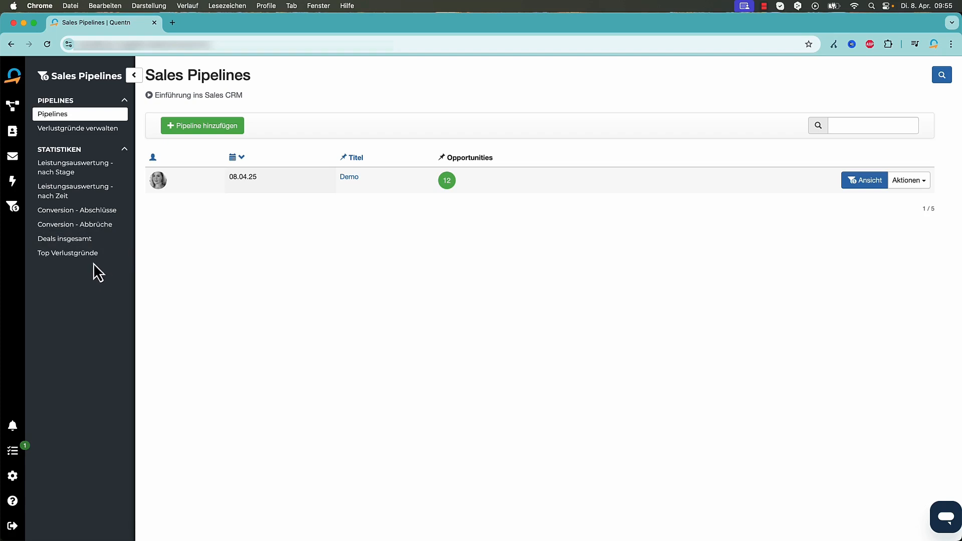
{"action": "left_click", "coordinate": [106, 254]}
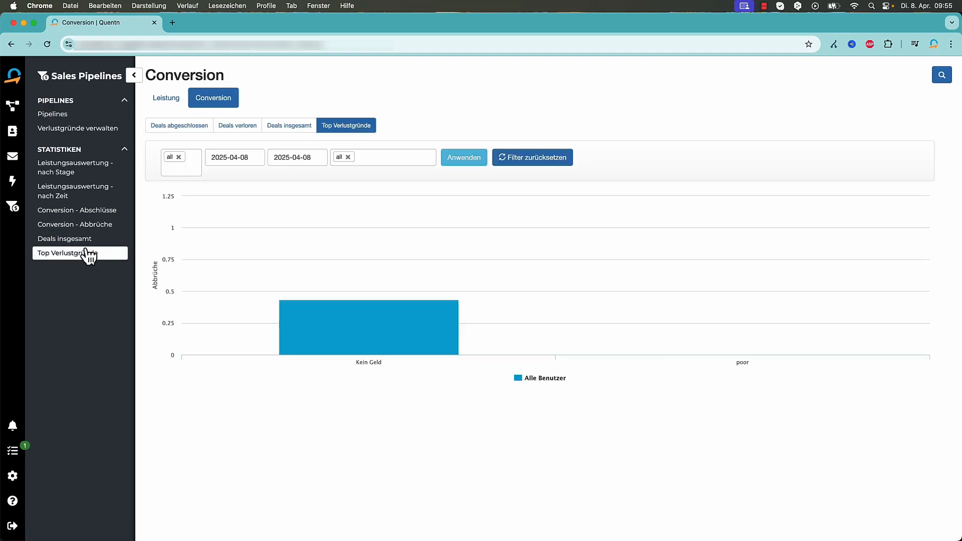
{"action": "left_click", "coordinate": [90, 242]}
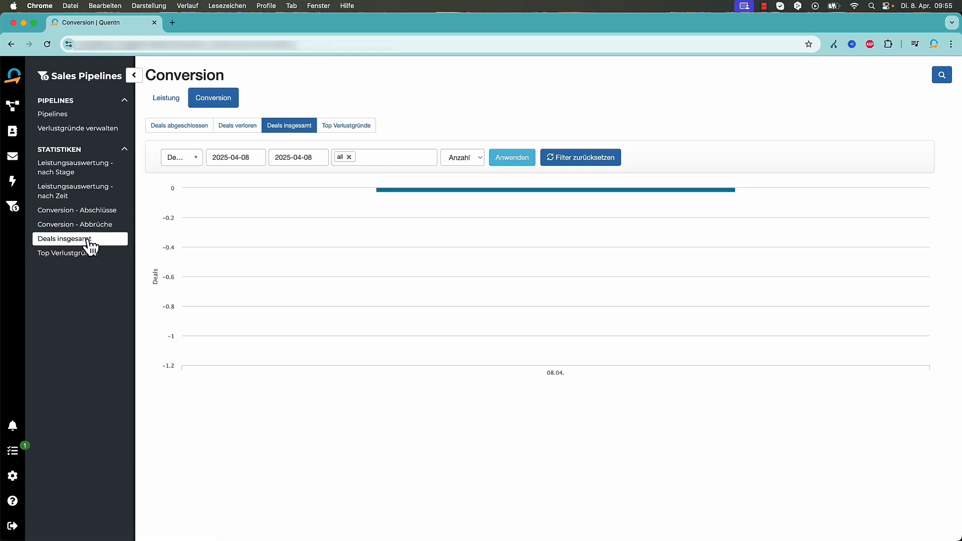